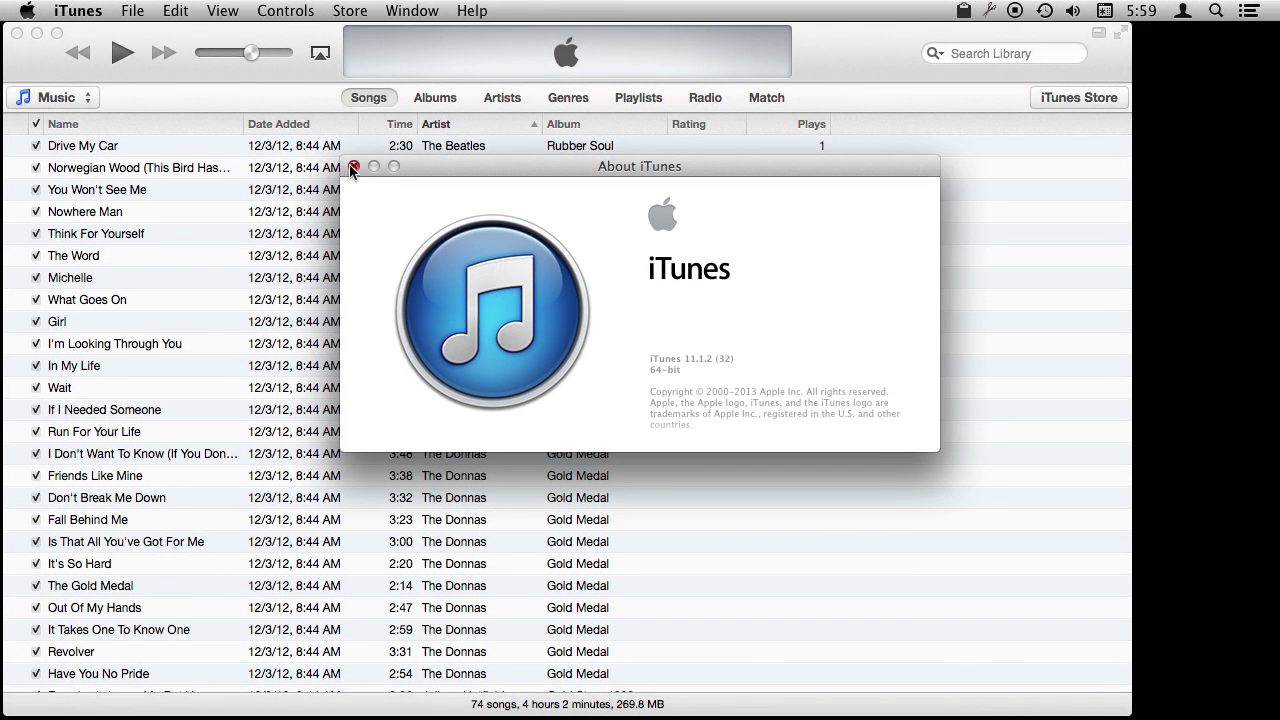
Close the About iTunes window and select Drive My Car in the song list.
{"action": "left_click", "coordinate": [353, 166]}
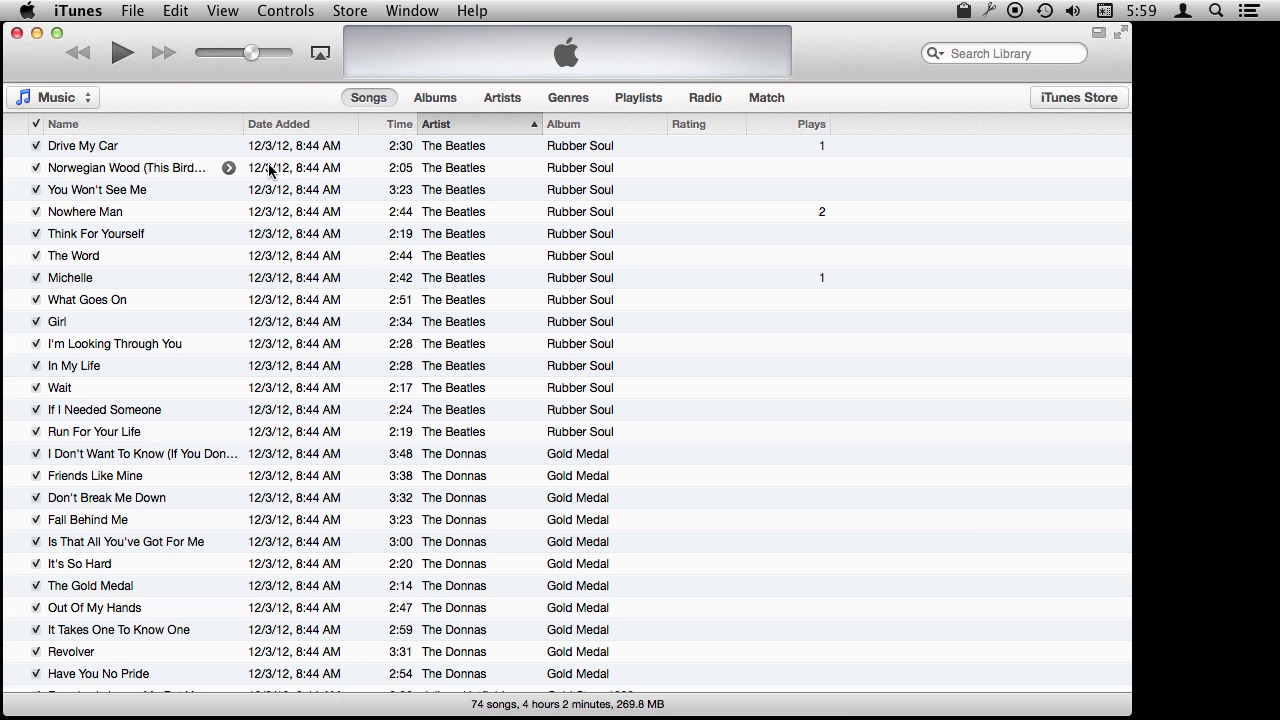
{"action": "left_click", "coordinate": [84, 148]}
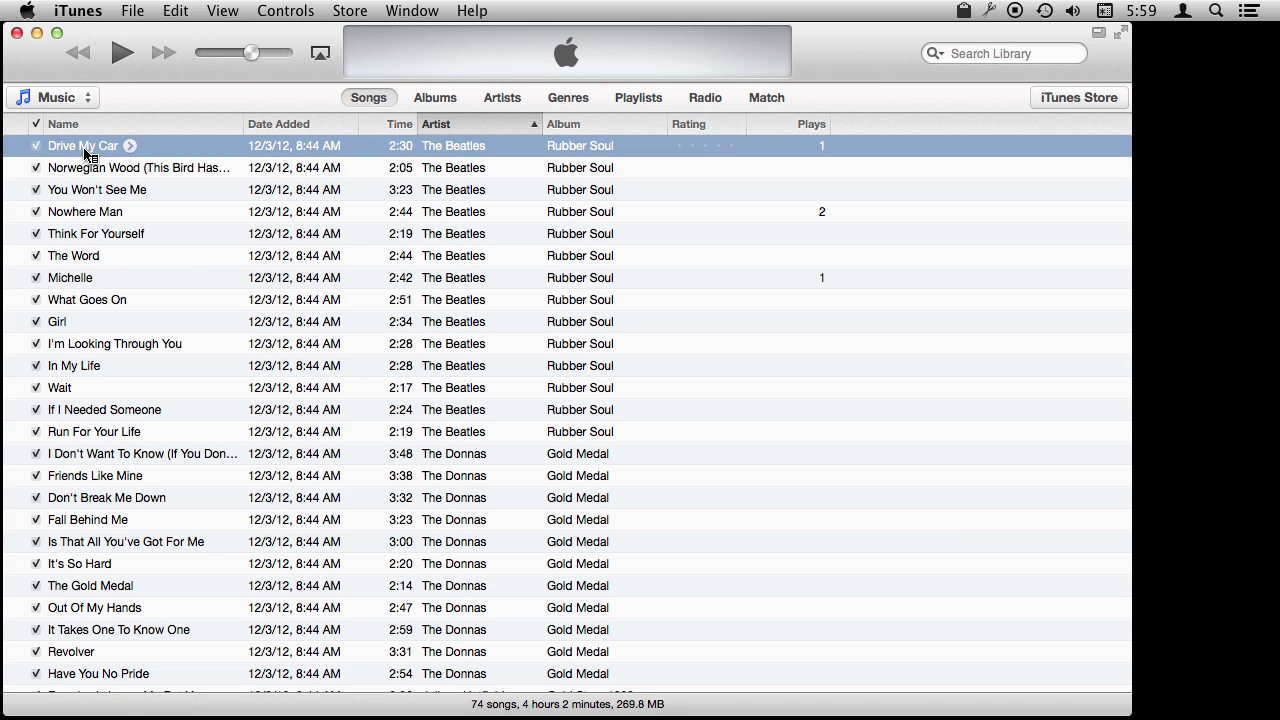
Check Drive My Car's context menu for Create AAC Version, then bring up iTunes Preferences.
{"action": "right_click", "coordinate": [84, 152]}
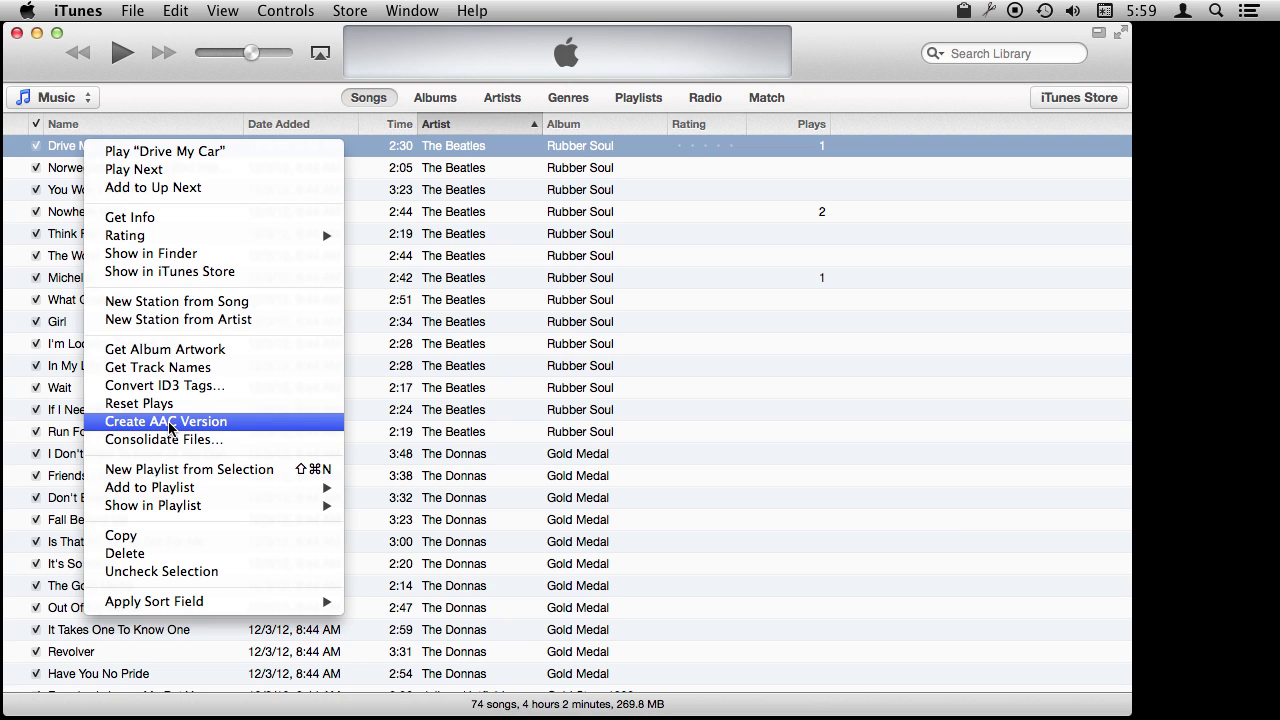
{"action": "left_click", "coordinate": [55, 52]}
{"action": "left_click", "coordinate": [66, 12]}
{"action": "left_click", "coordinate": [92, 66]}
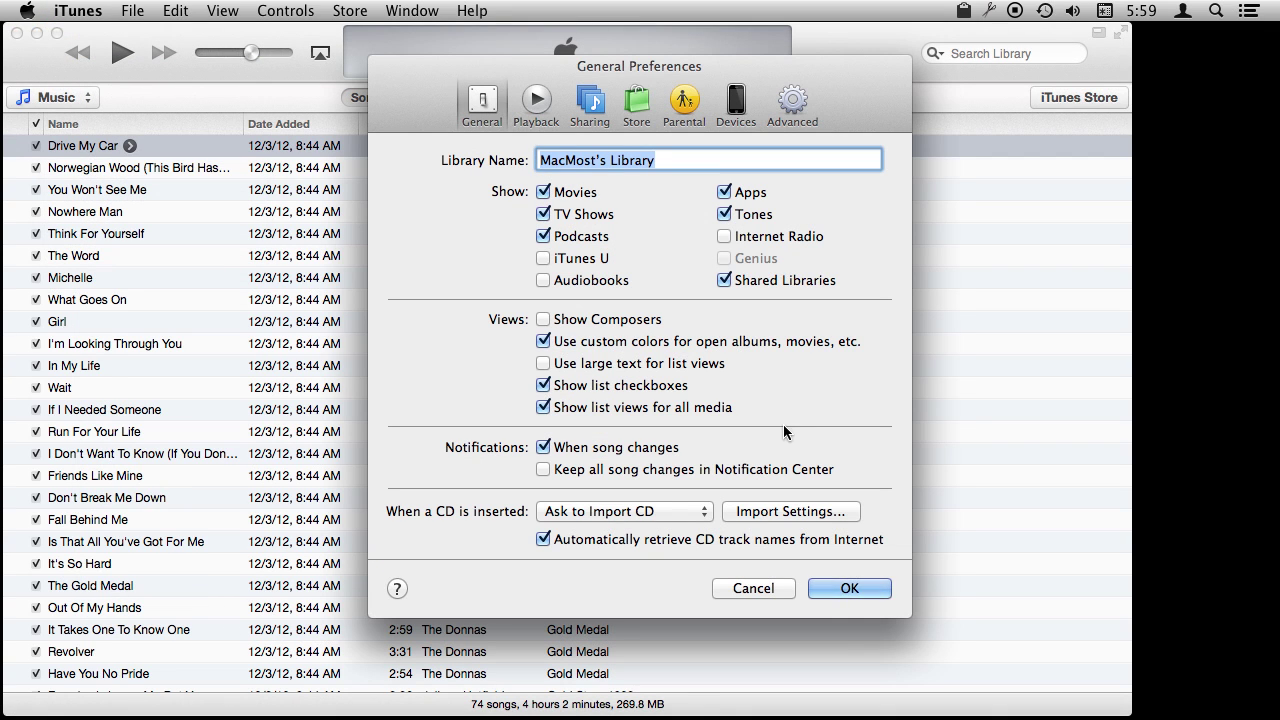
Set Import Settings to MP3 Encoder at High Quality (160 kbps) and save the preferences.
{"action": "left_click", "coordinate": [778, 507]}
{"action": "left_click", "coordinate": [585, 158]}
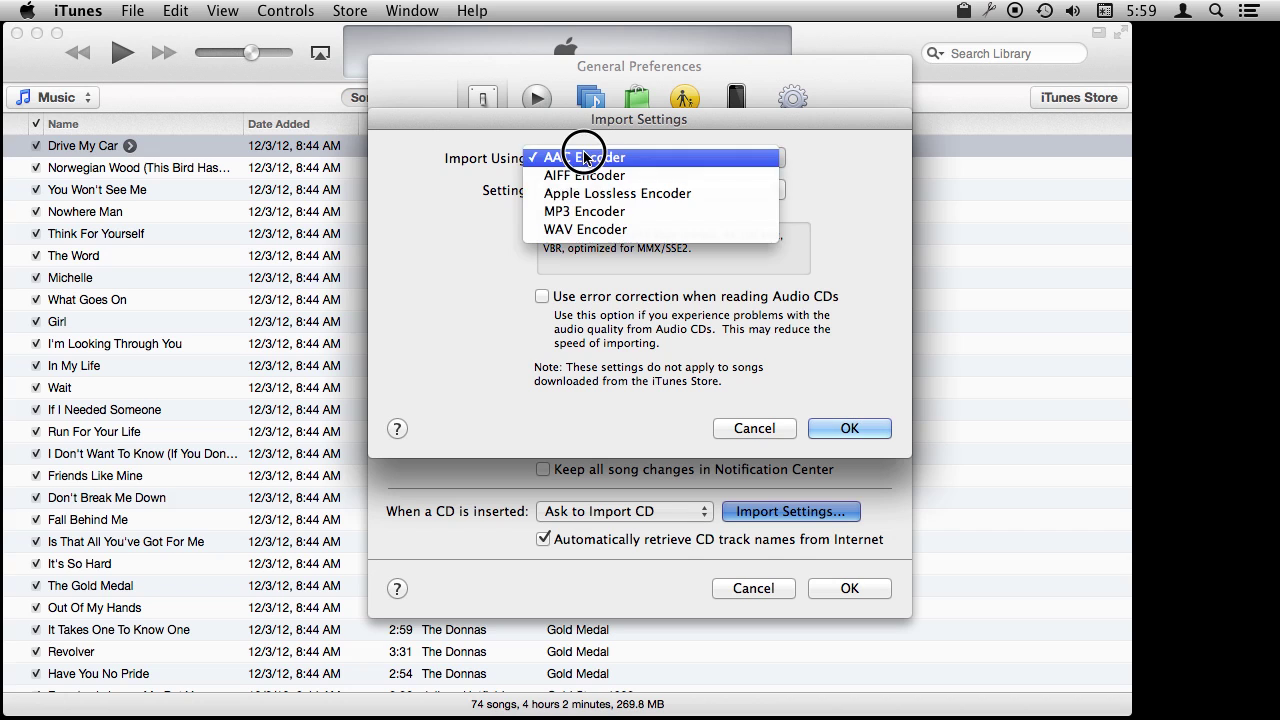
{"action": "left_click", "coordinate": [586, 213]}
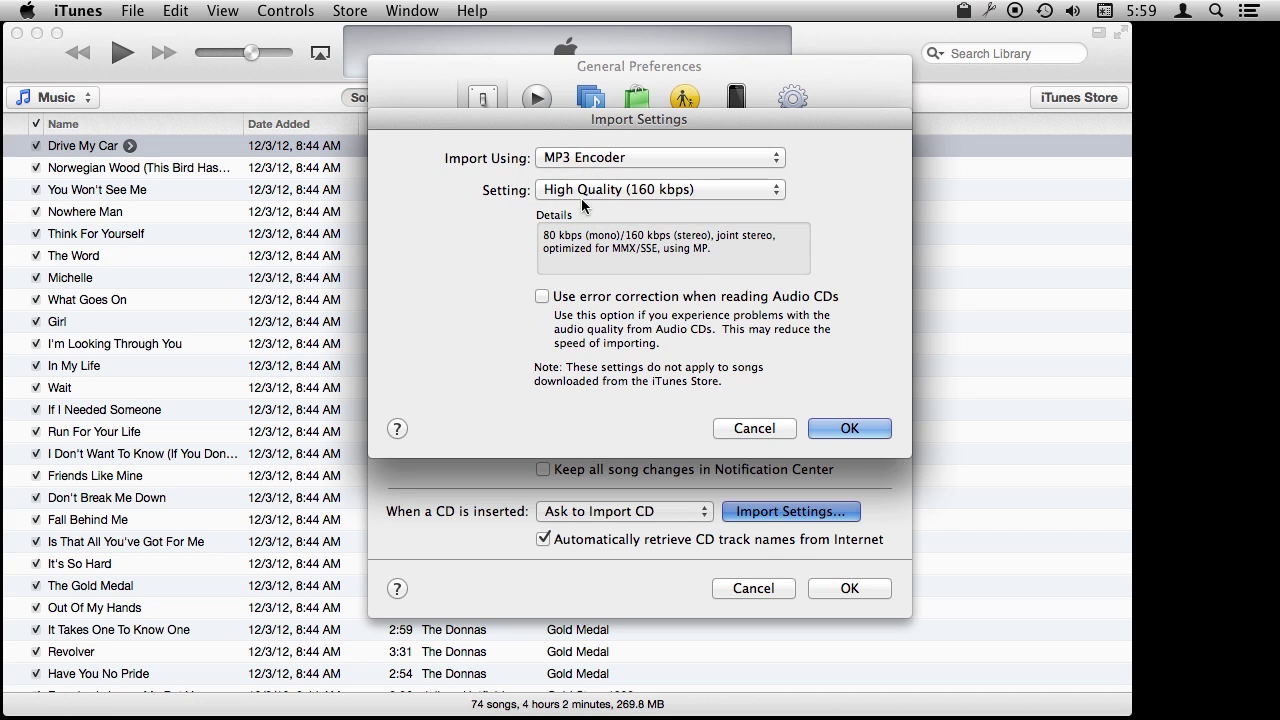
{"action": "left_click", "coordinate": [592, 190]}
{"action": "left_click", "coordinate": [512, 236]}
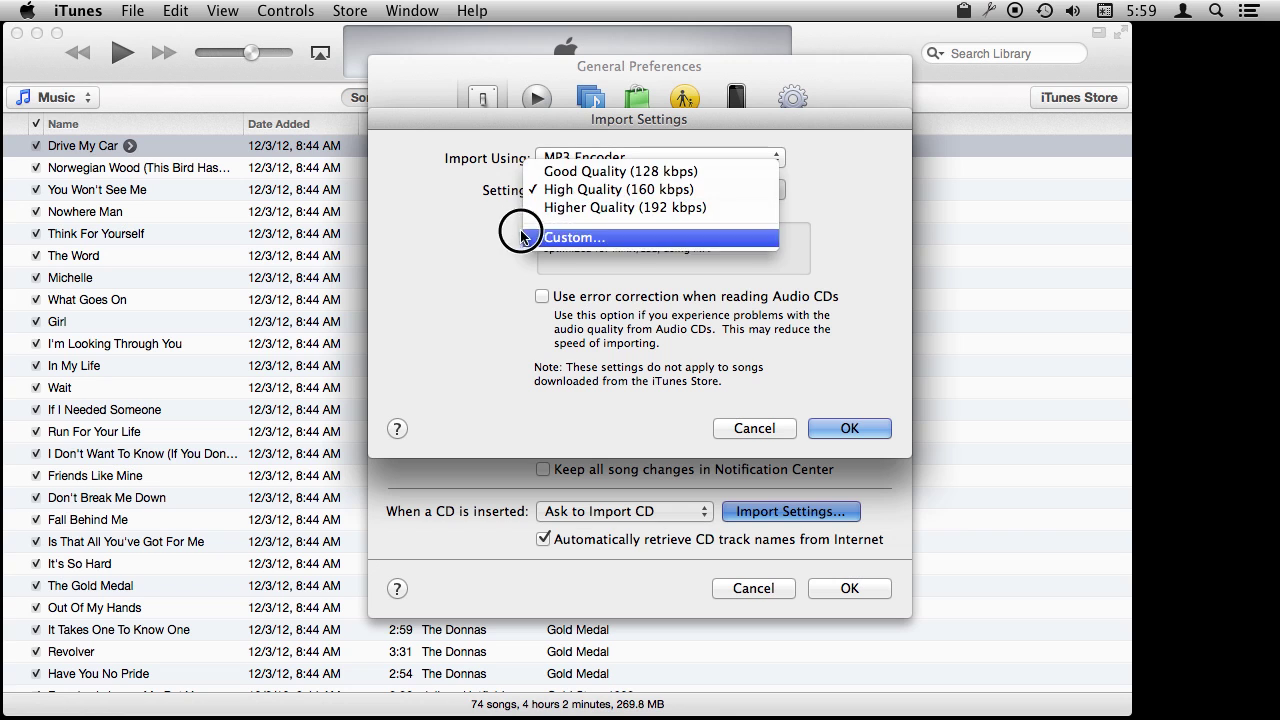
{"action": "left_click", "coordinate": [852, 428]}
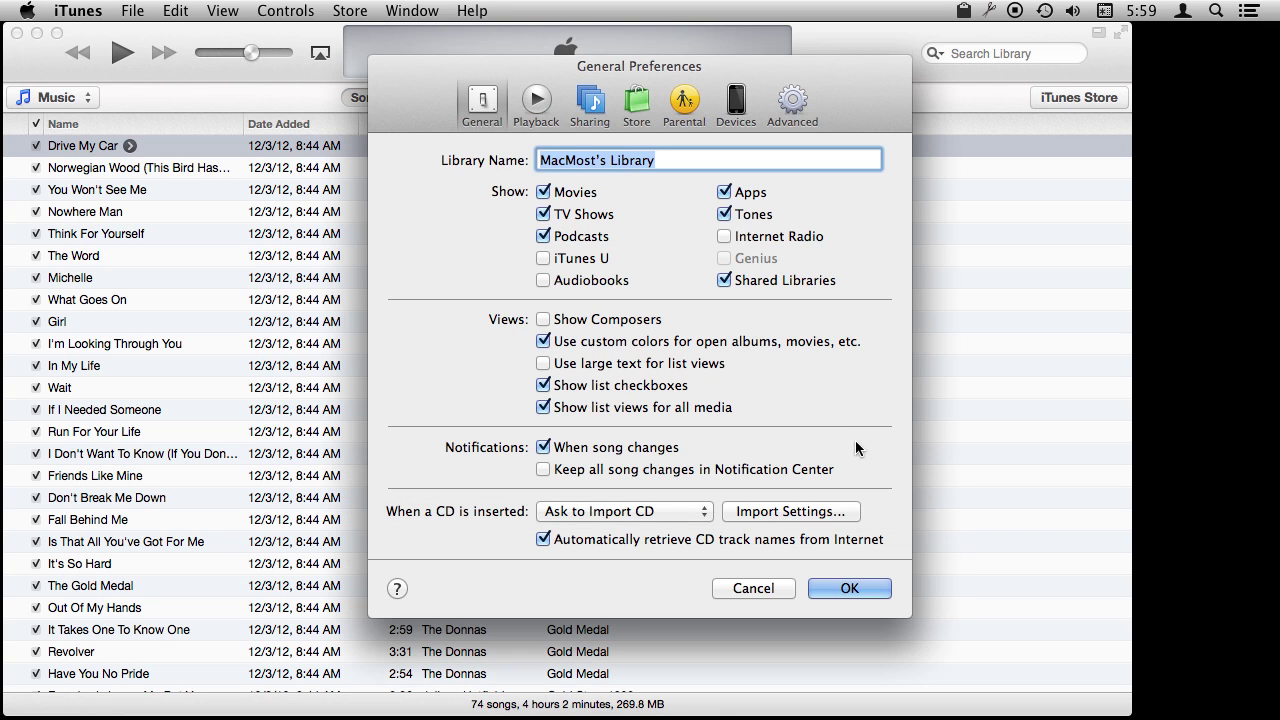
{"action": "left_click", "coordinate": [852, 588]}
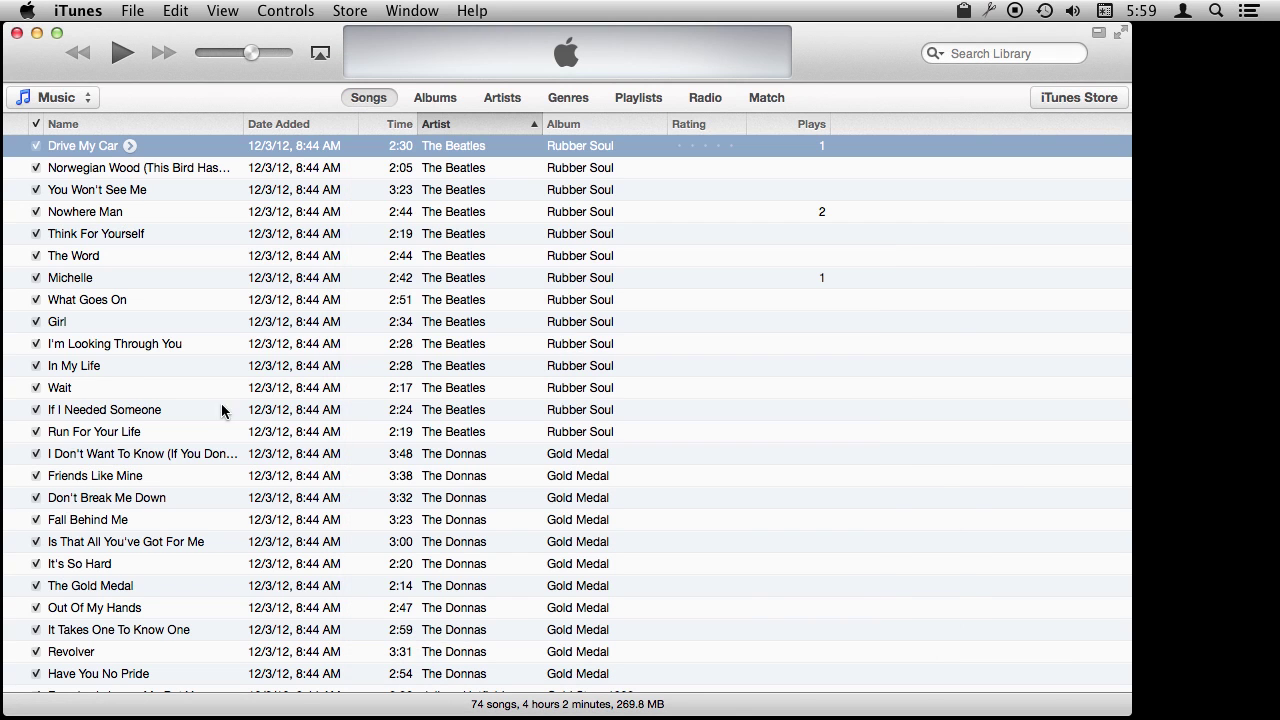
{"action": "left_click", "coordinate": [100, 233]}
Create an MP3 version of Drive My Car from its context menu.
{"action": "right_click", "coordinate": [100, 233]}
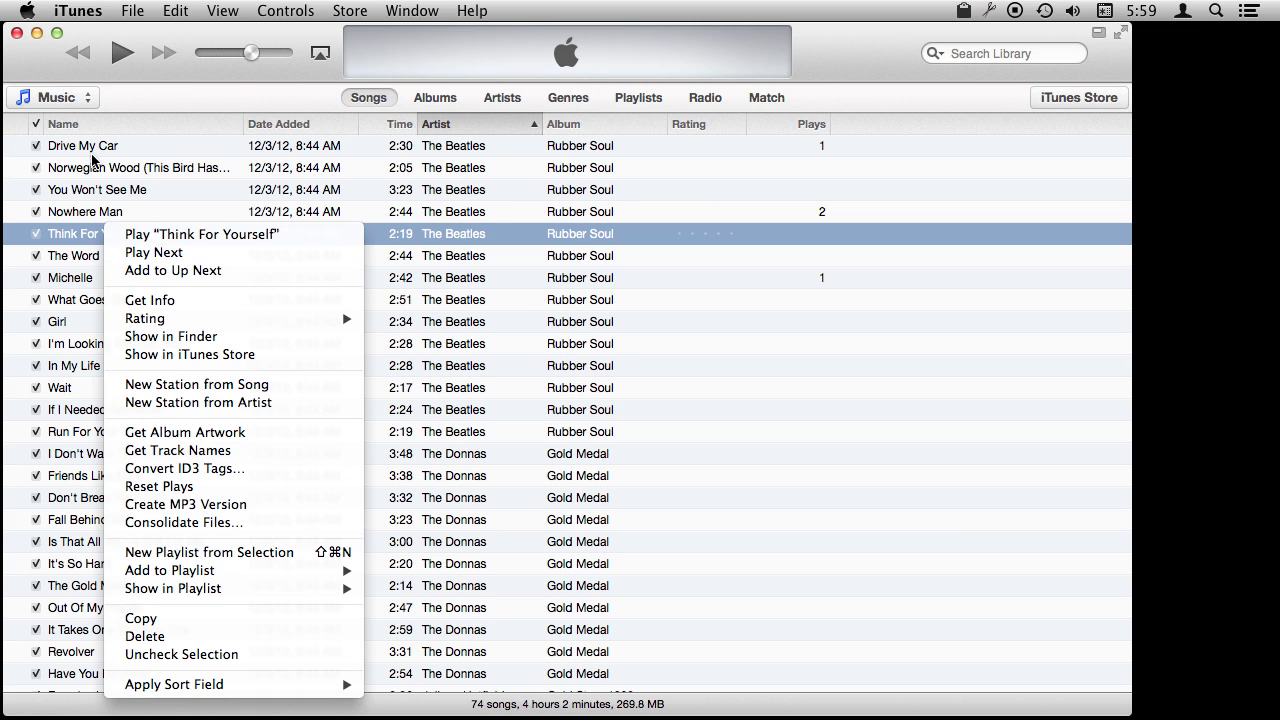
{"action": "left_click", "coordinate": [97, 160]}
{"action": "left_click", "coordinate": [90, 148]}
{"action": "right_click", "coordinate": [90, 148]}
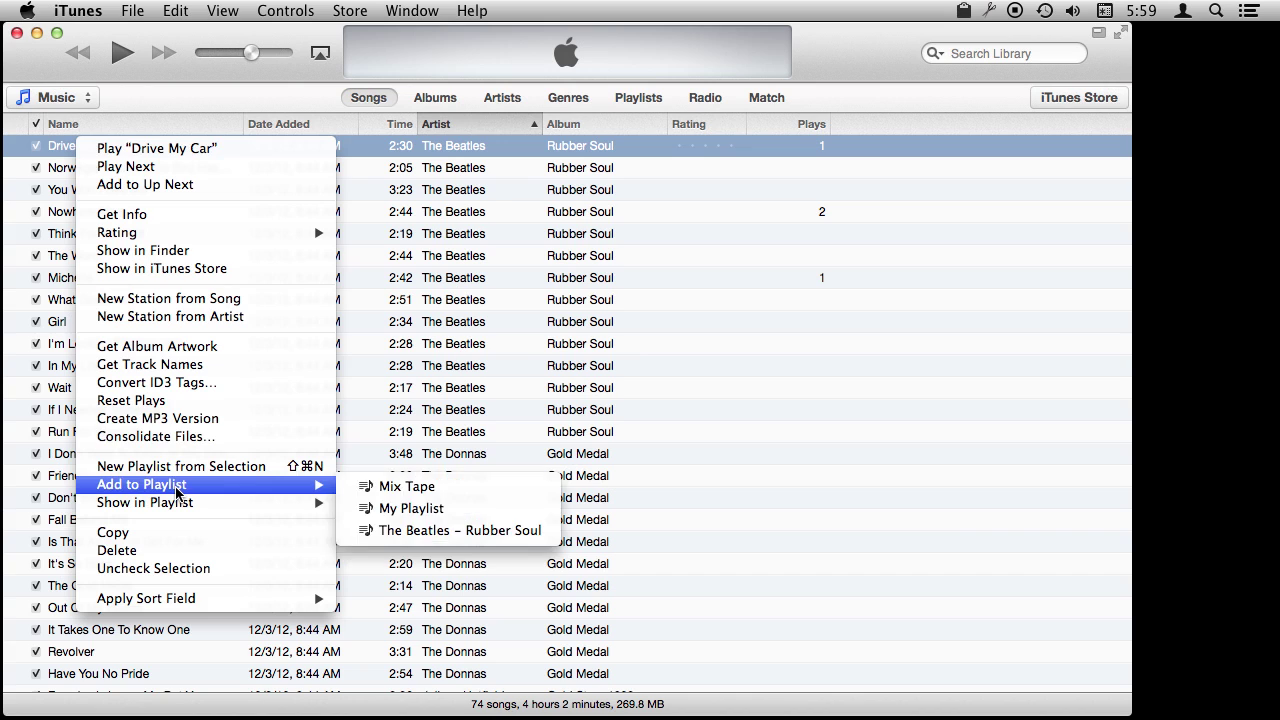
{"action": "left_click", "coordinate": [168, 421]}
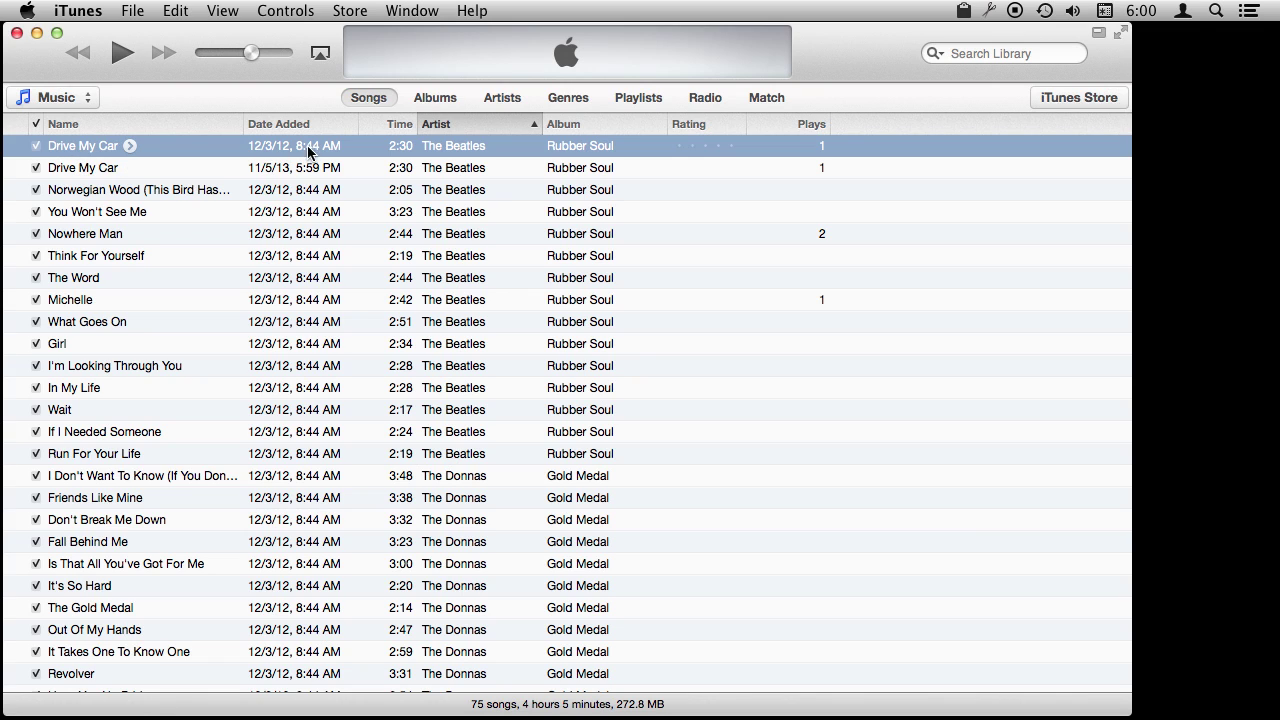
Show the original Drive My Car song file in Finder.
{"action": "left_click", "coordinate": [100, 170]}
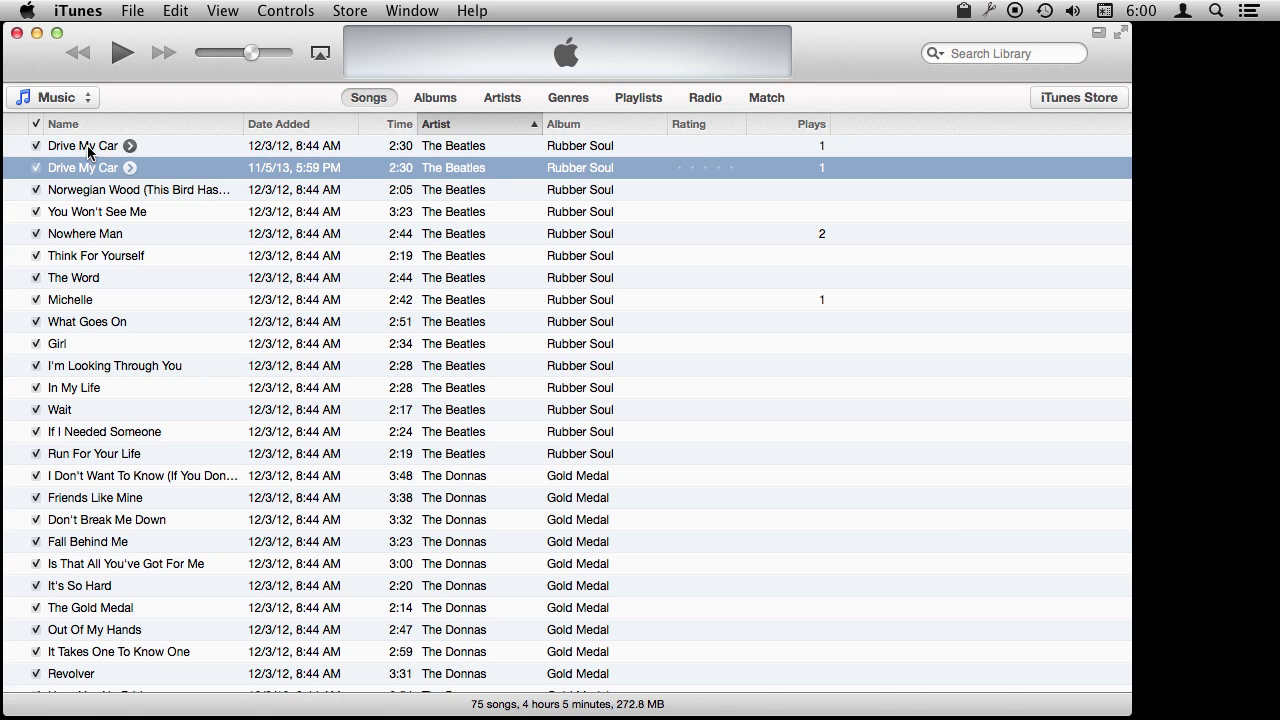
{"action": "left_click", "coordinate": [88, 150]}
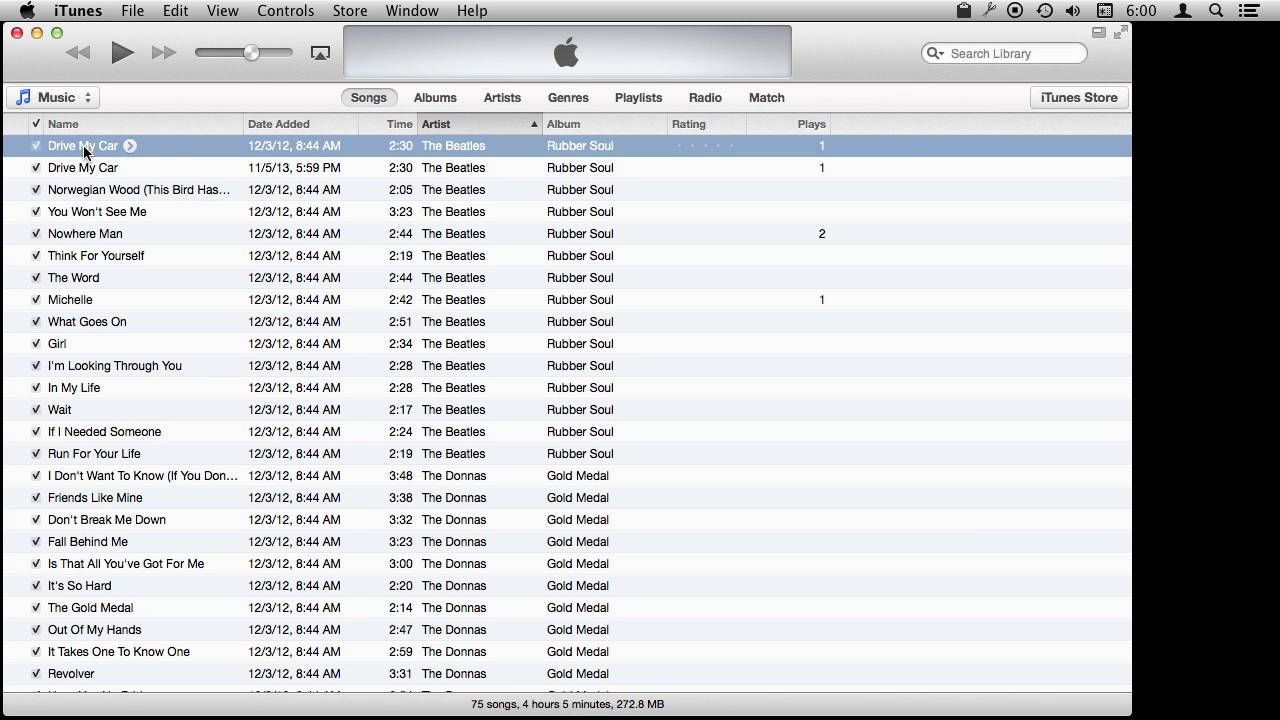
{"action": "right_click", "coordinate": [84, 150]}
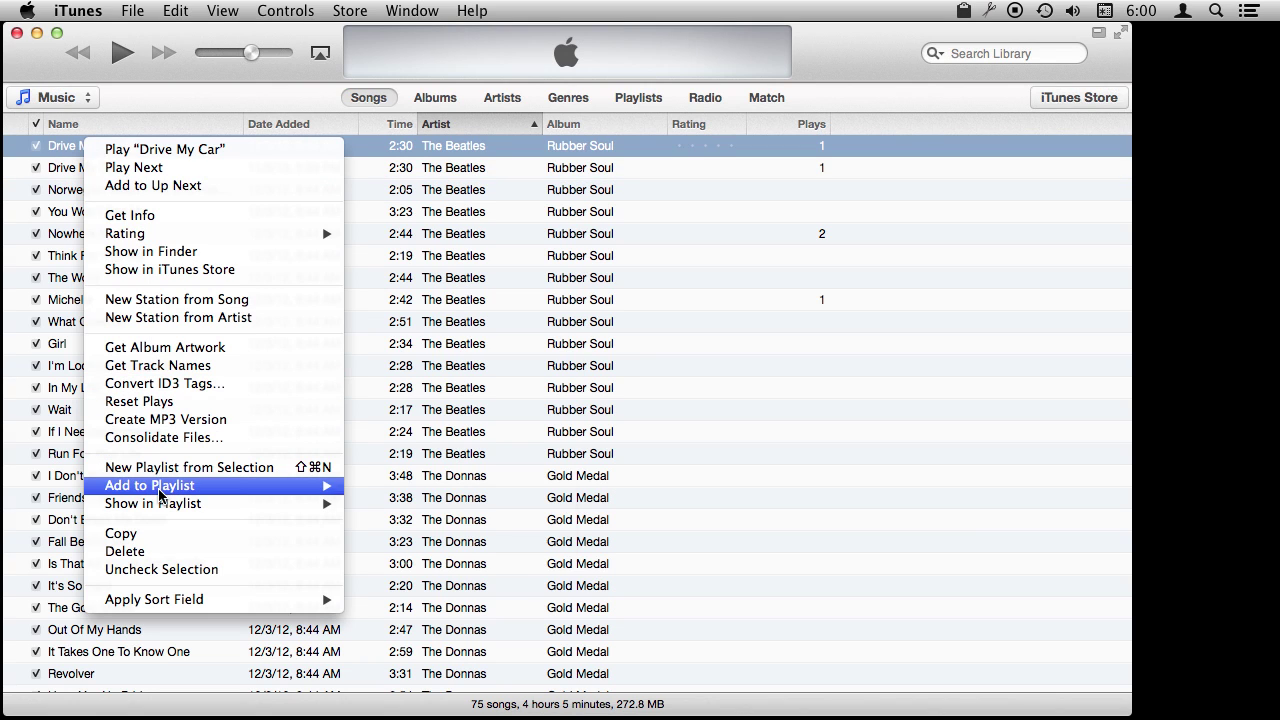
{"action": "mouse_move", "coordinate": [160, 495]}
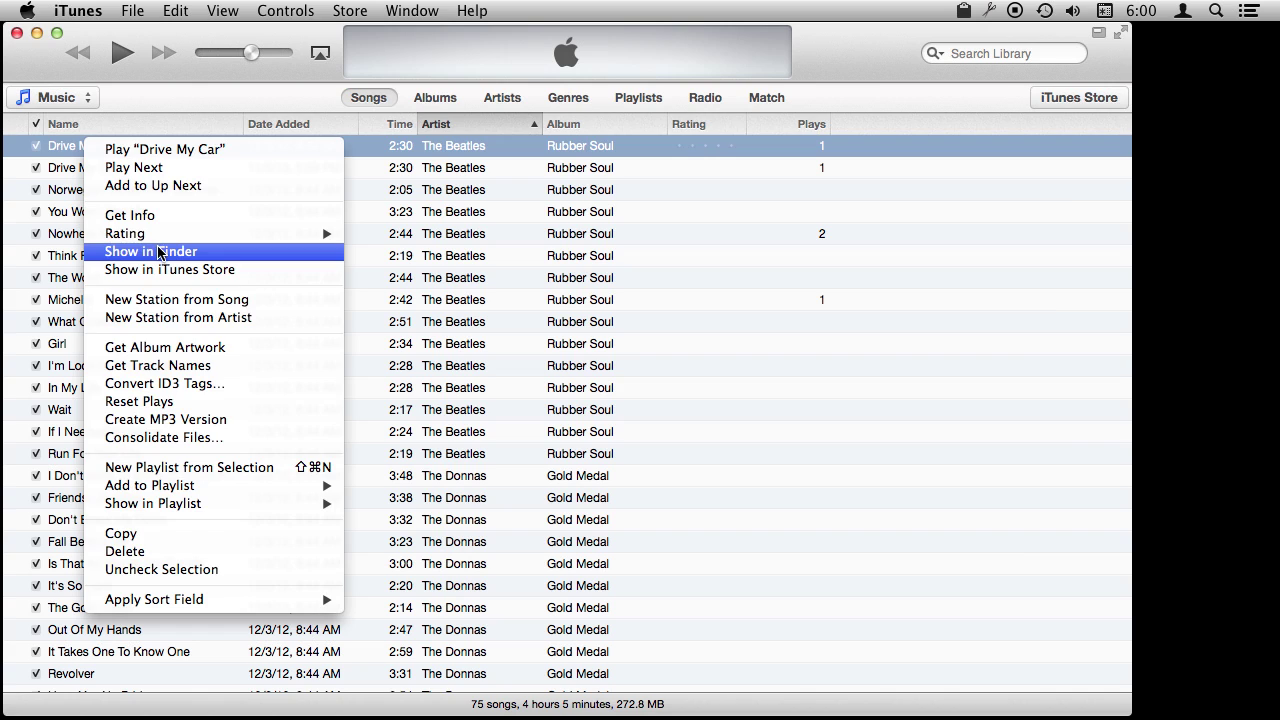
{"action": "left_click", "coordinate": [158, 251]}
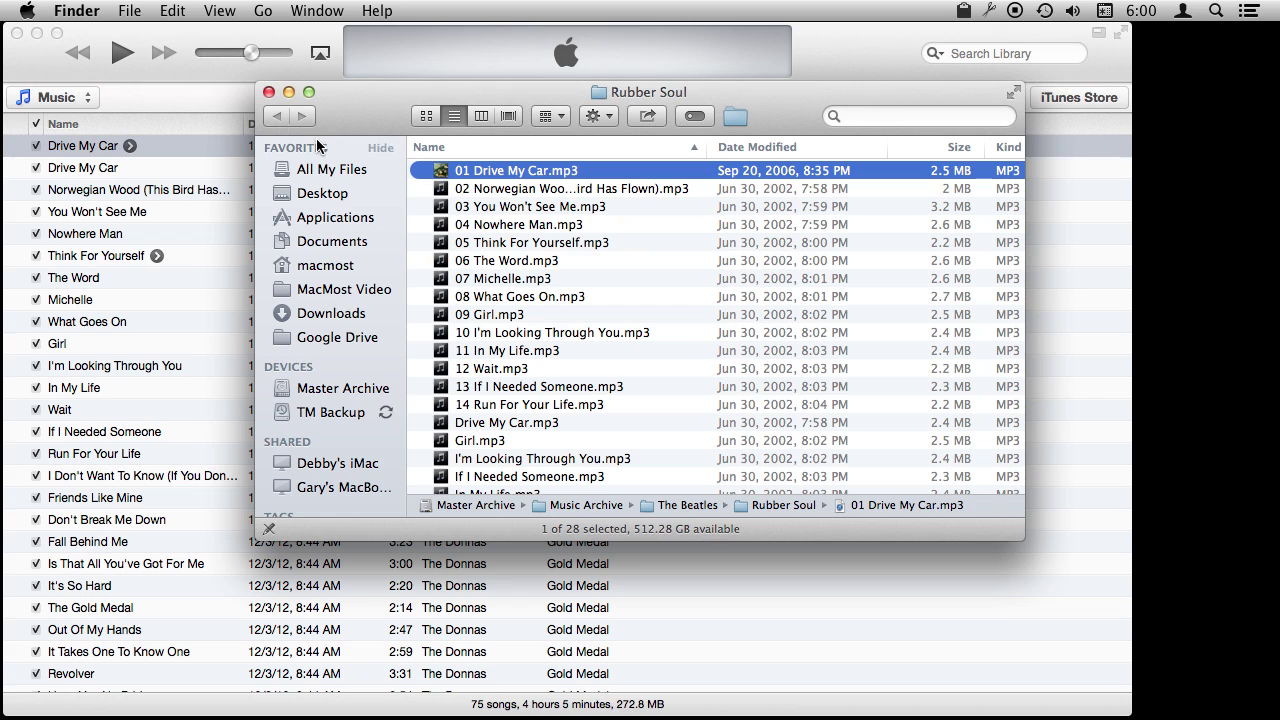
Back in iTunes, reveal the new Drive My Car MP3 copy's file in Finder.
{"action": "left_click", "coordinate": [153, 168]}
{"action": "left_click", "coordinate": [80, 175]}
{"action": "right_click", "coordinate": [91, 171]}
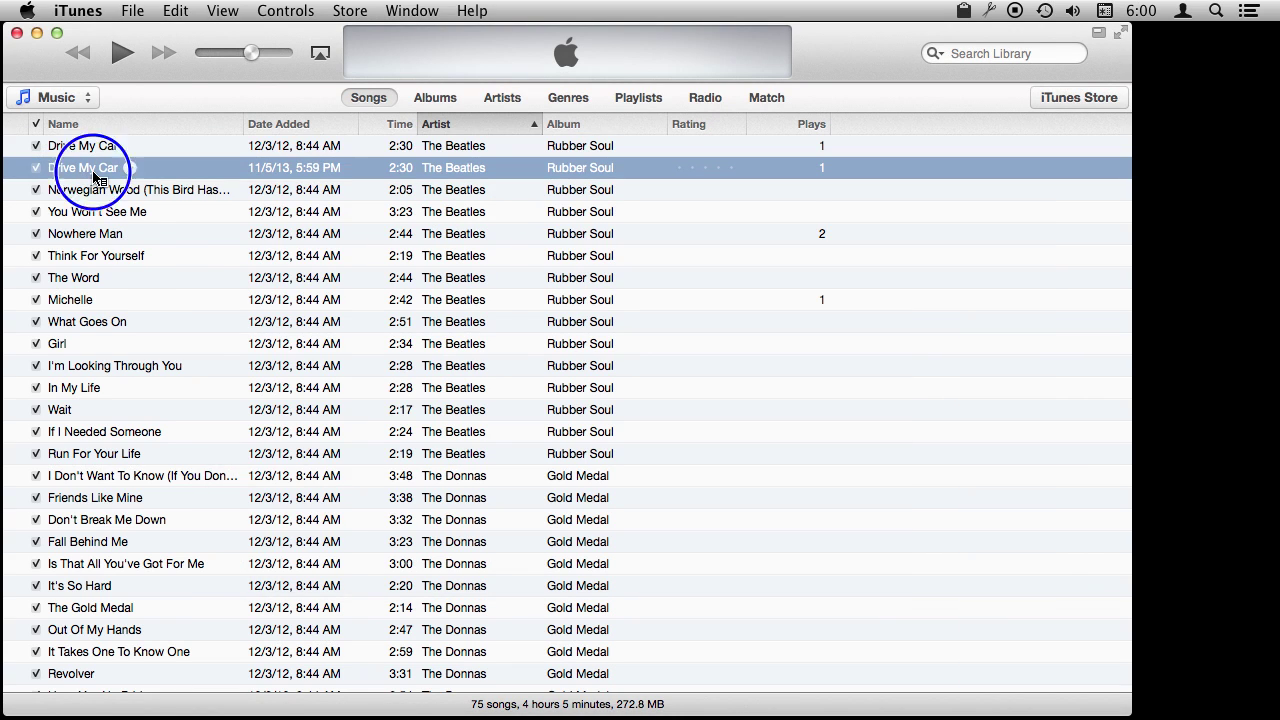
{"action": "left_click", "coordinate": [168, 276]}
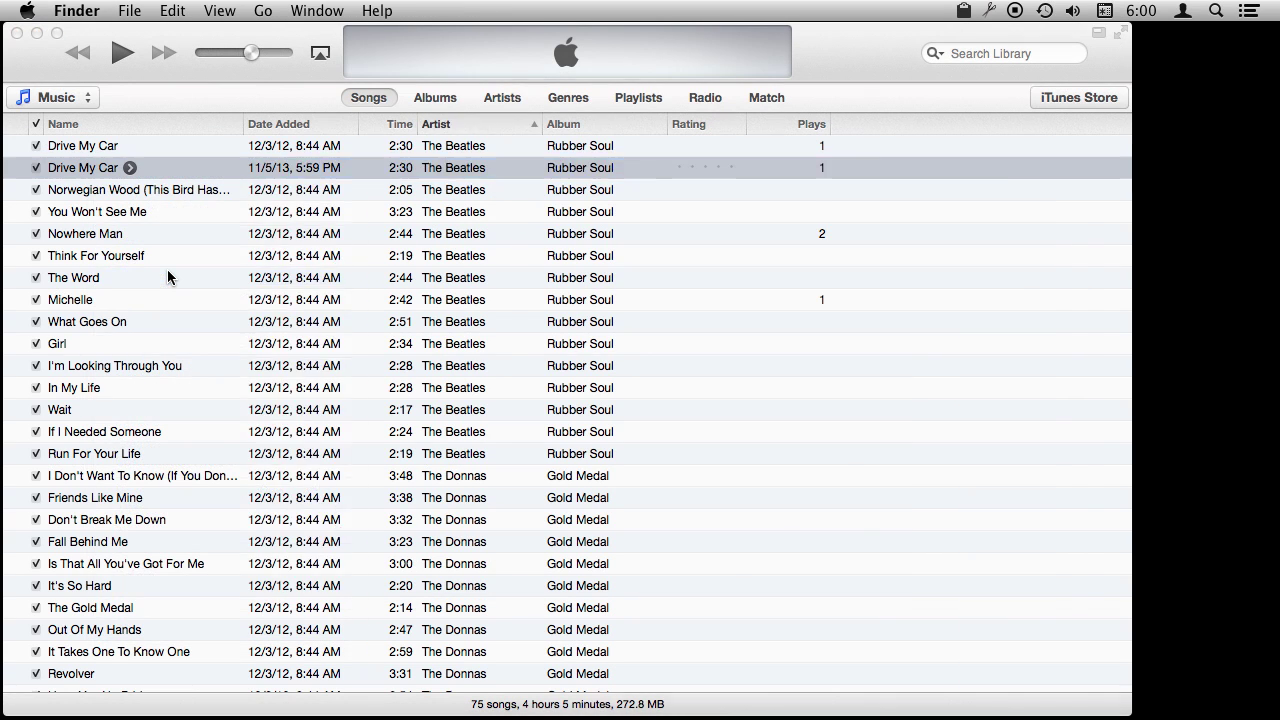
Compare both Rubber Soul windows' folder paths, then return to iTunes.
{"action": "left_click_drag", "start_coordinate": [475, 112], "coordinate": [412, 235]}
{"action": "left_click", "coordinate": [600, 235], "text": "super"}
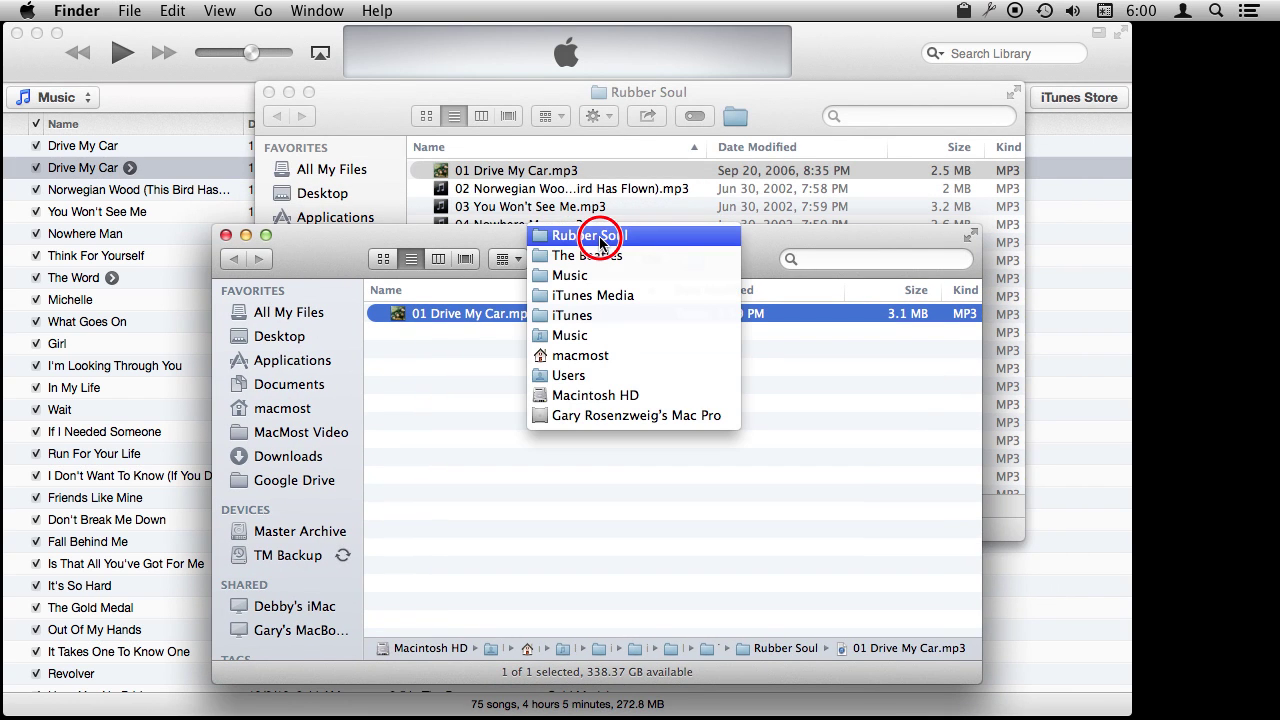
{"action": "left_click", "coordinate": [614, 100]}
{"action": "left_click", "coordinate": [648, 92], "text": "super"}
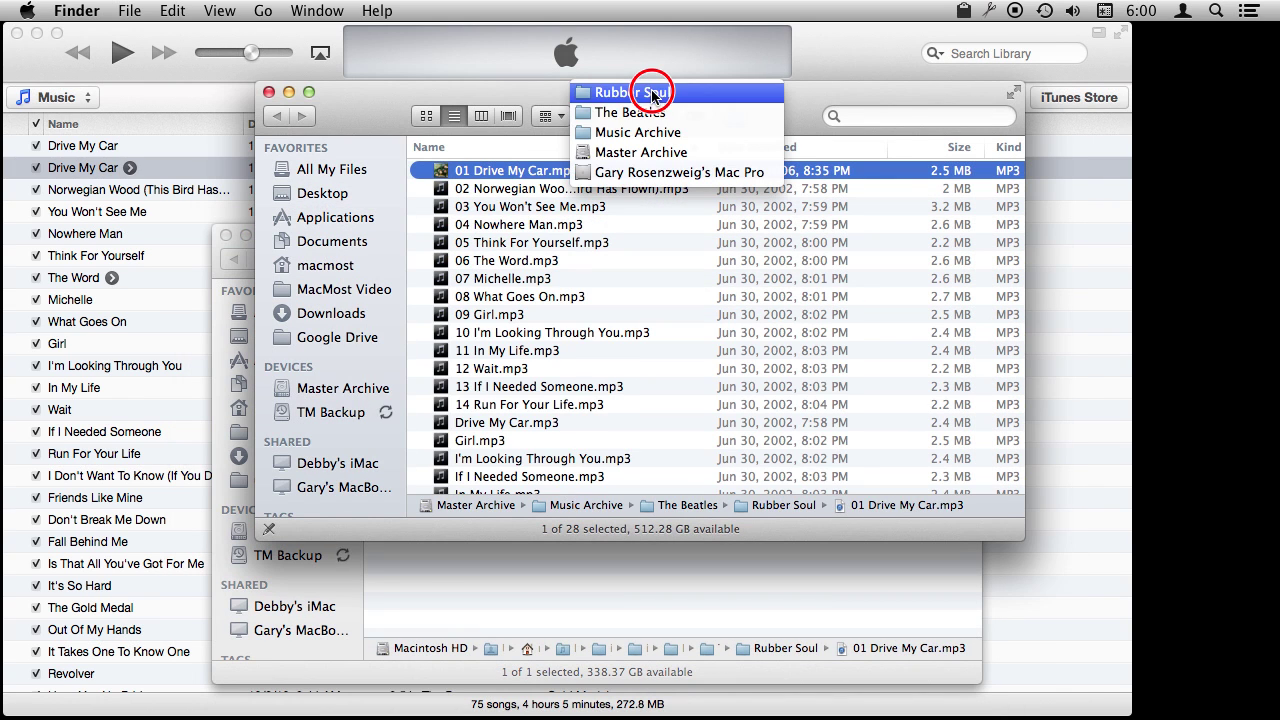
{"action": "left_click", "coordinate": [214, 256]}
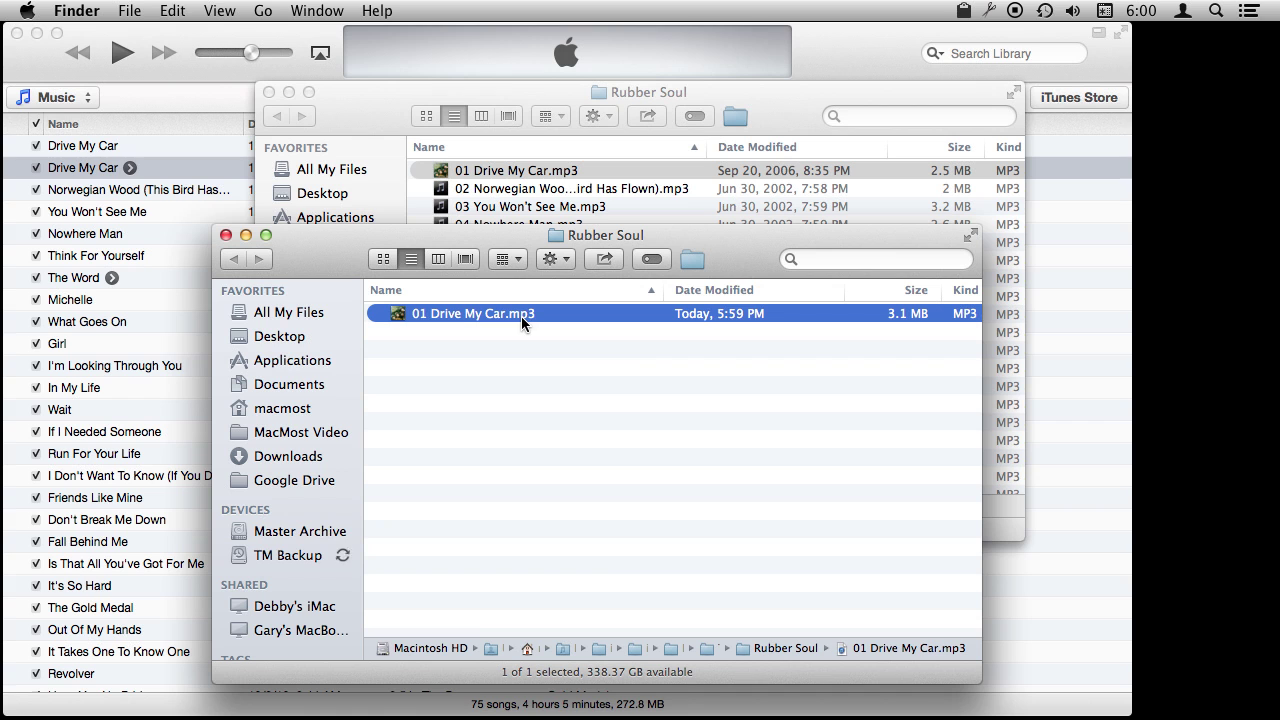
{"action": "left_click", "coordinate": [283, 35]}
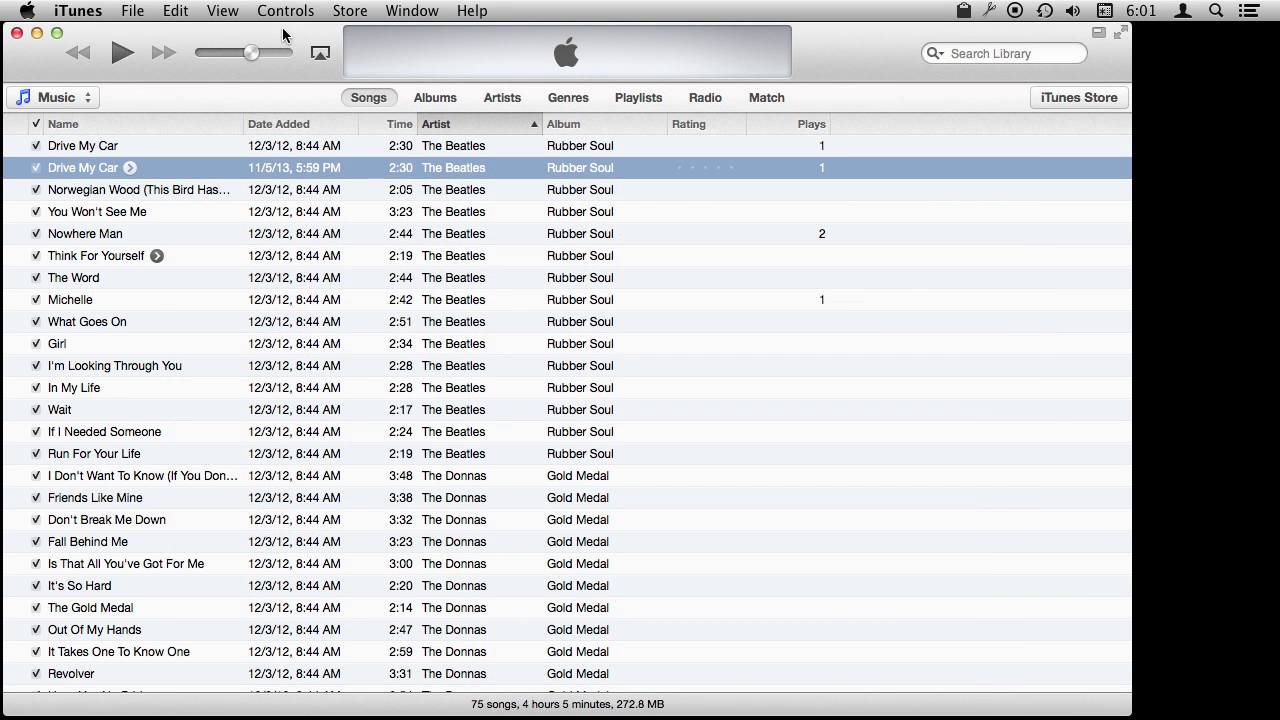
{"action": "left_click", "coordinate": [88, 192]}
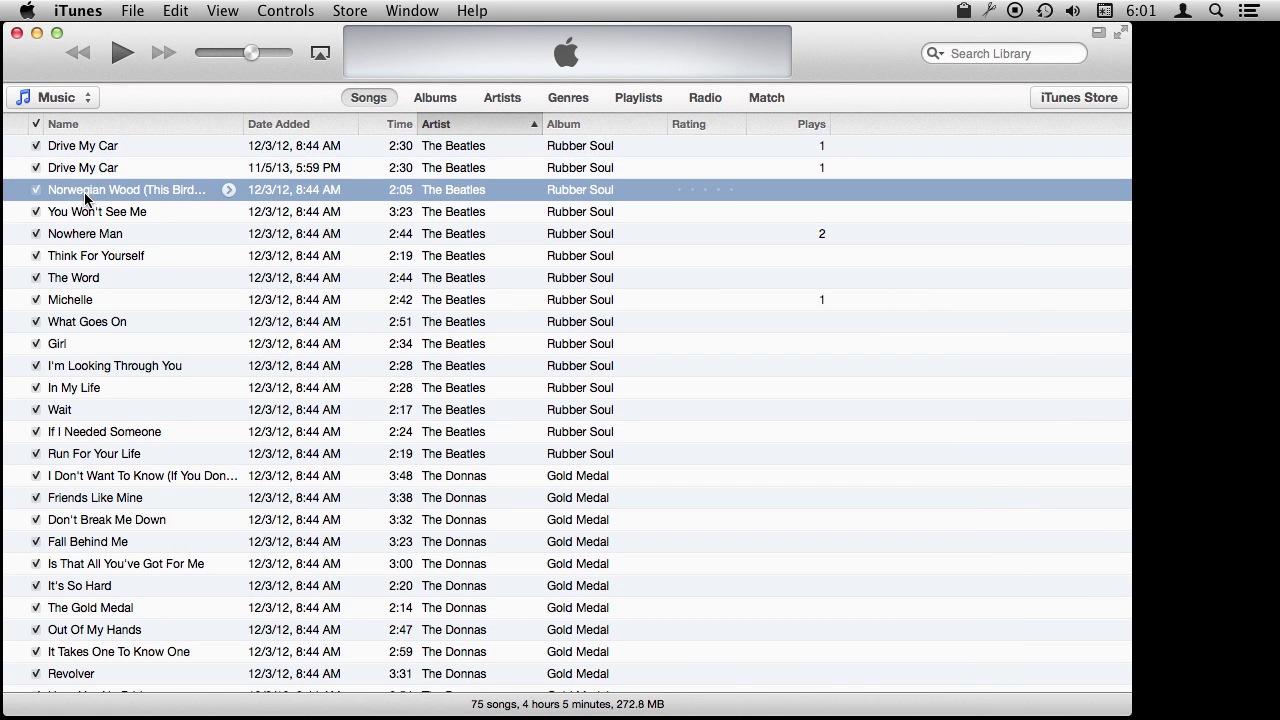
{"action": "left_click", "coordinate": [144, 13]}
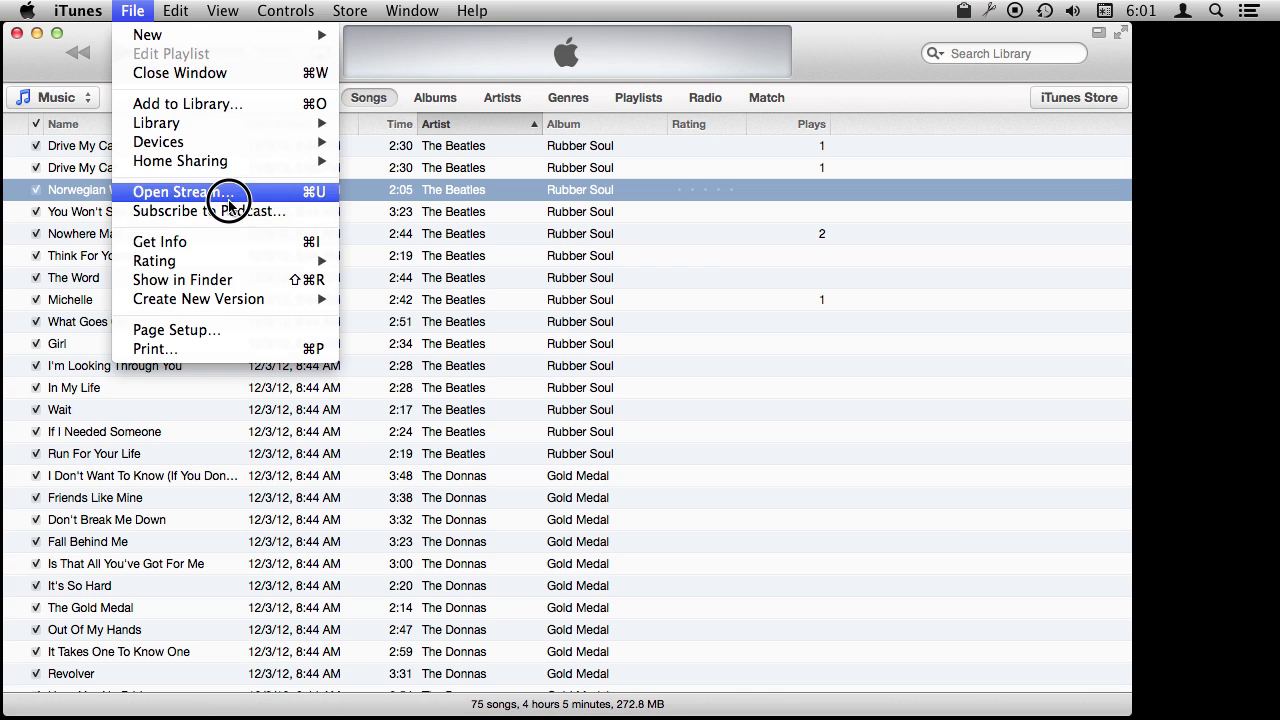
{"action": "mouse_move", "coordinate": [229, 303]}
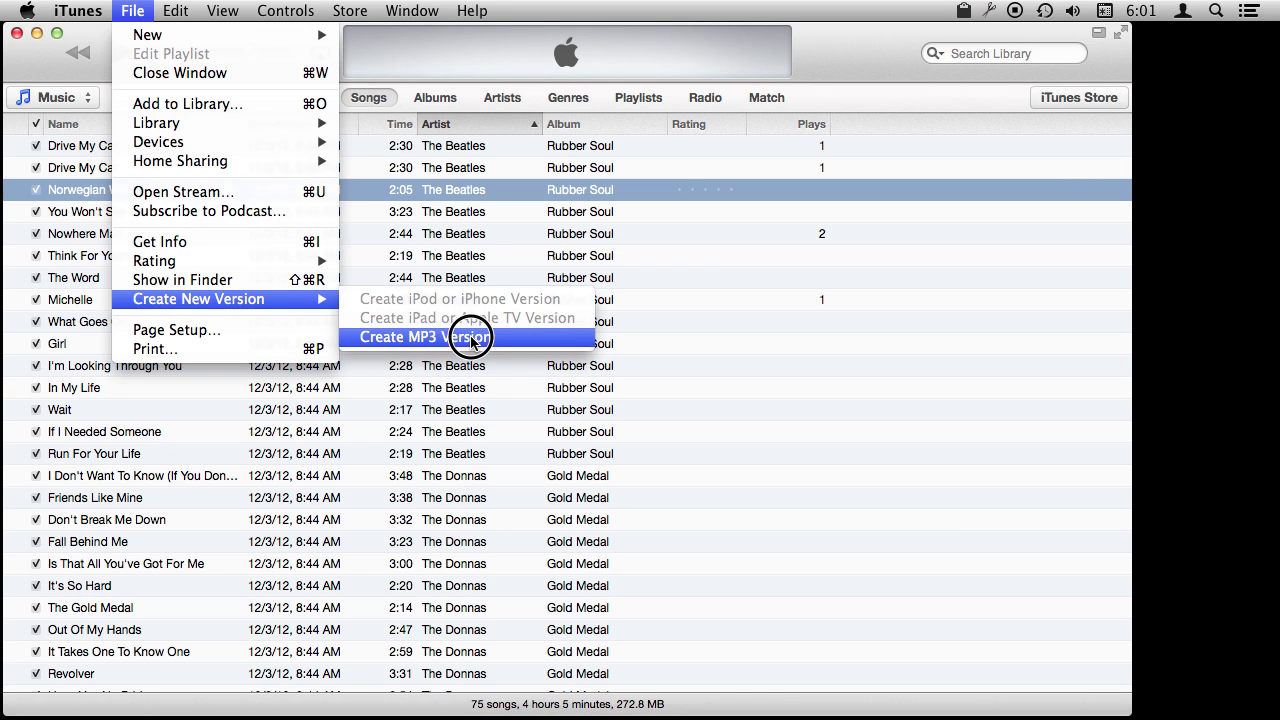
{"action": "left_click", "coordinate": [207, 428]}
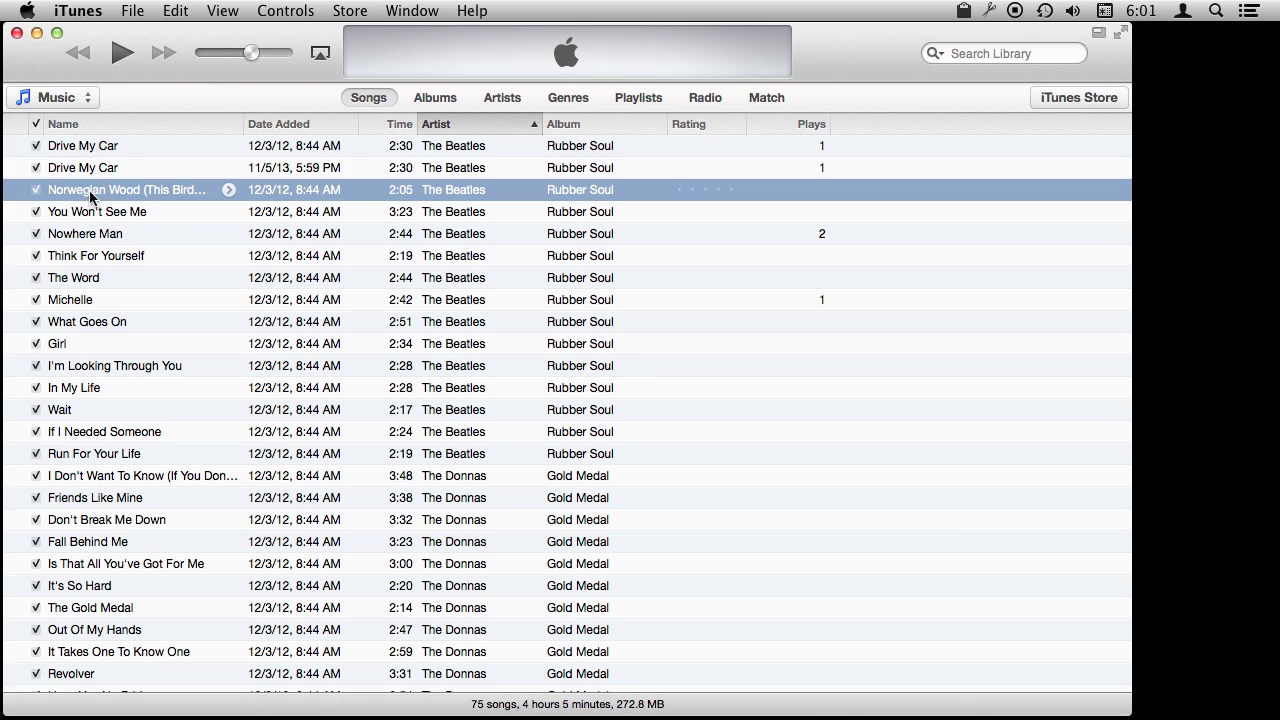
{"action": "left_click", "coordinate": [61, 100]}
{"action": "left_click", "coordinate": [66, 121]}
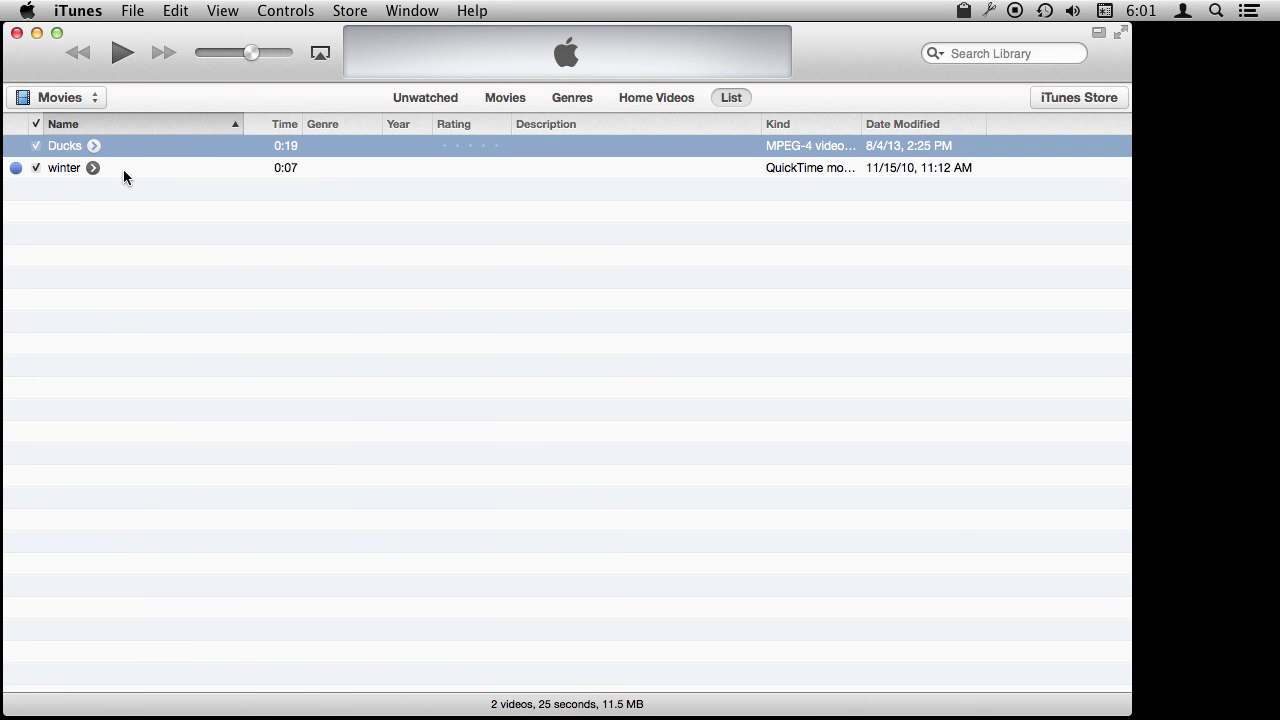
Select the Ducks video and view Create New Version's iPod or iPhone option without converting.
{"action": "left_click", "coordinate": [55, 145]}
{"action": "left_click", "coordinate": [124, 150]}
{"action": "left_click", "coordinate": [131, 10]}
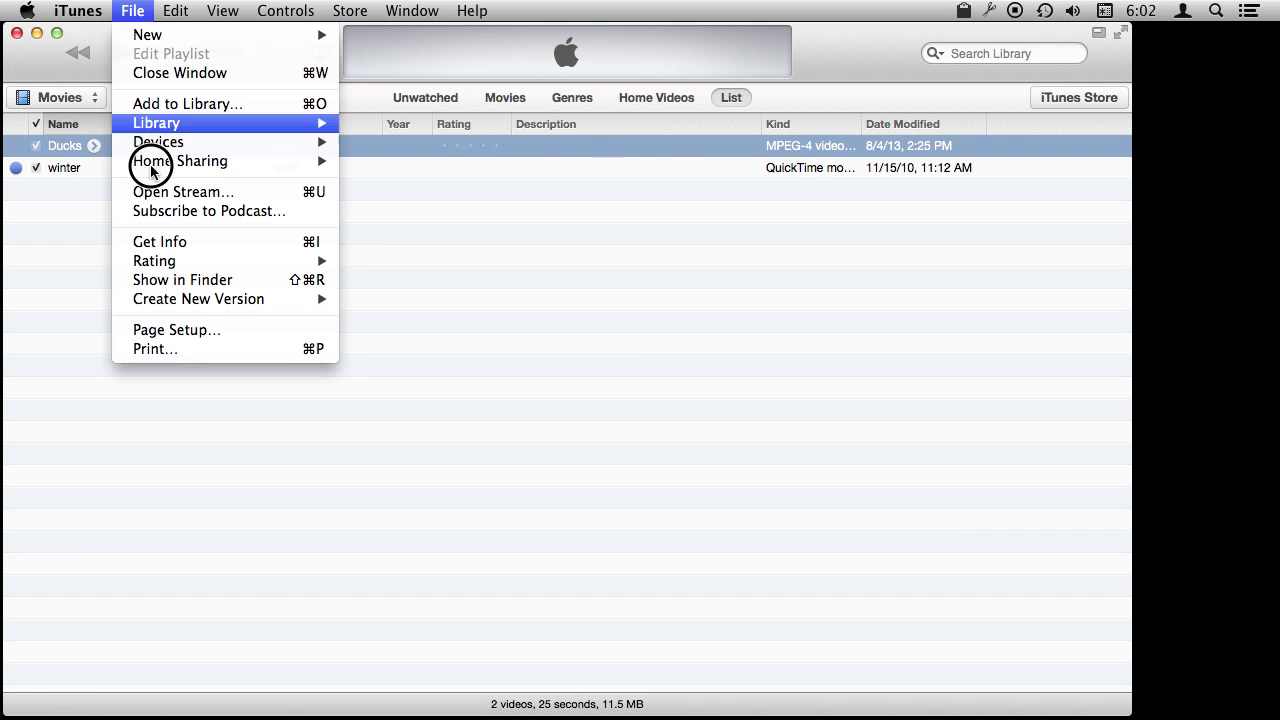
{"action": "mouse_move", "coordinate": [163, 298]}
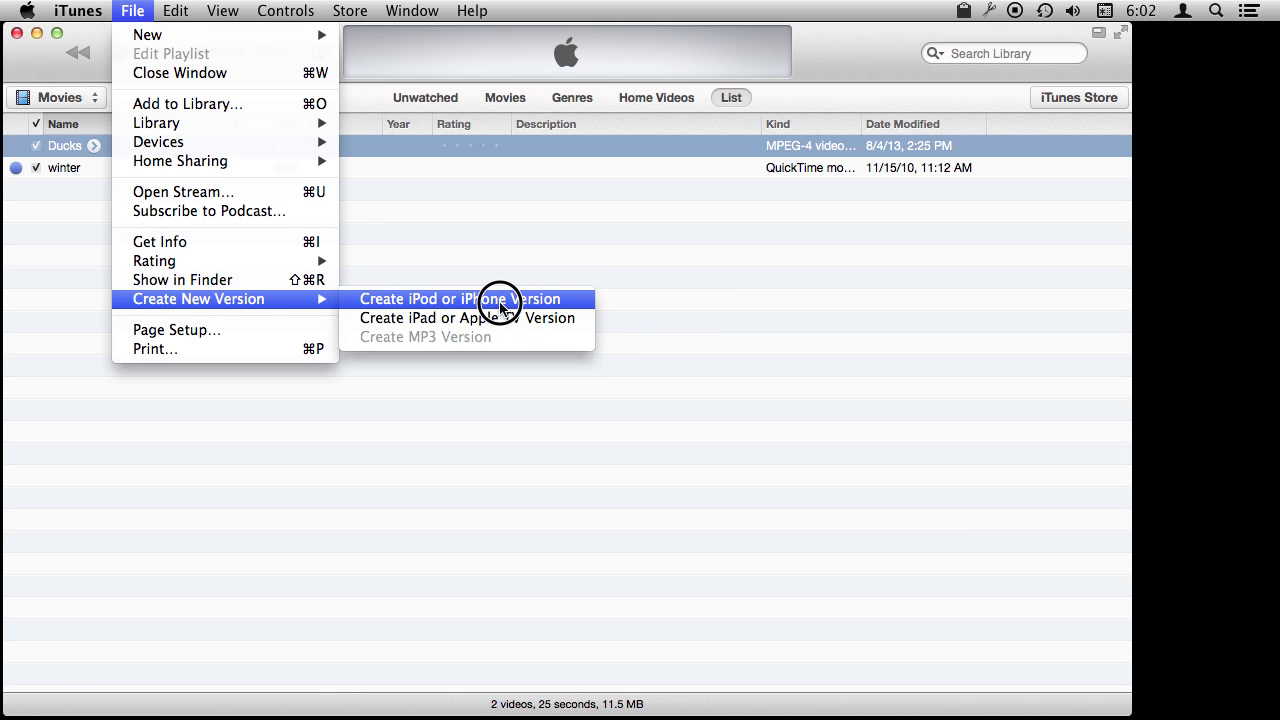
{"action": "left_click", "coordinate": [452, 300]}
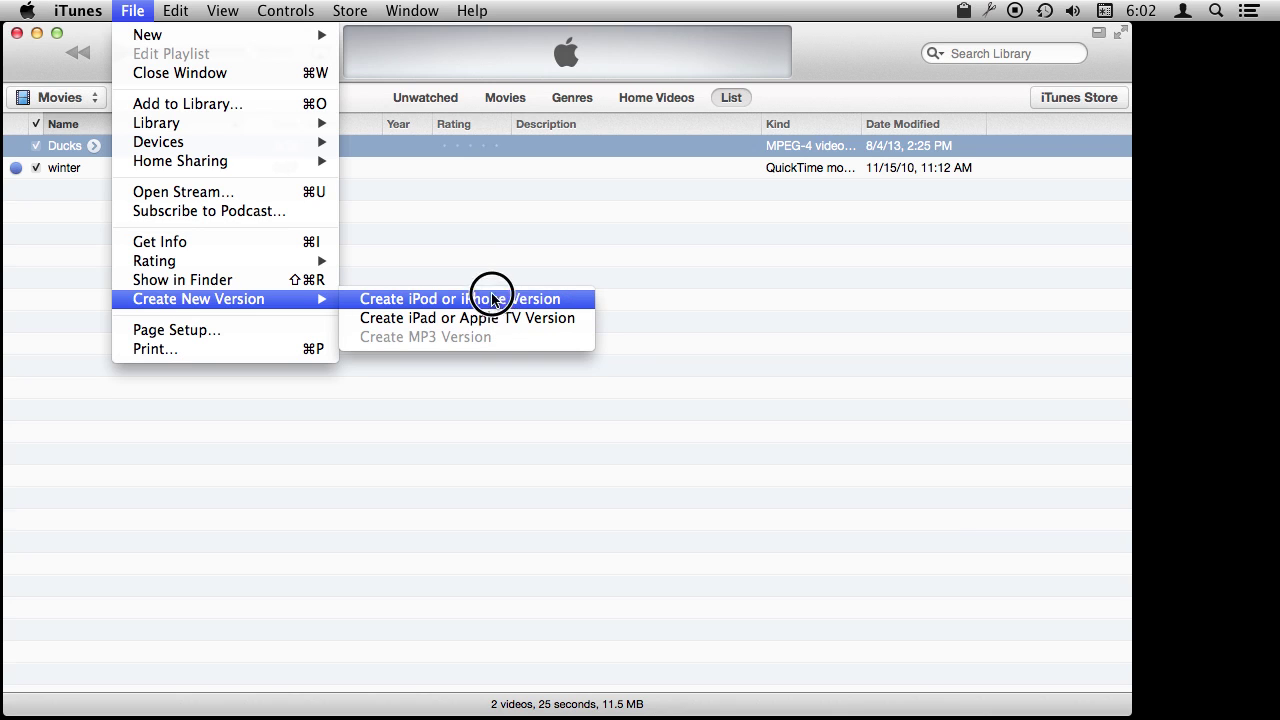
{"action": "left_click", "coordinate": [464, 251]}
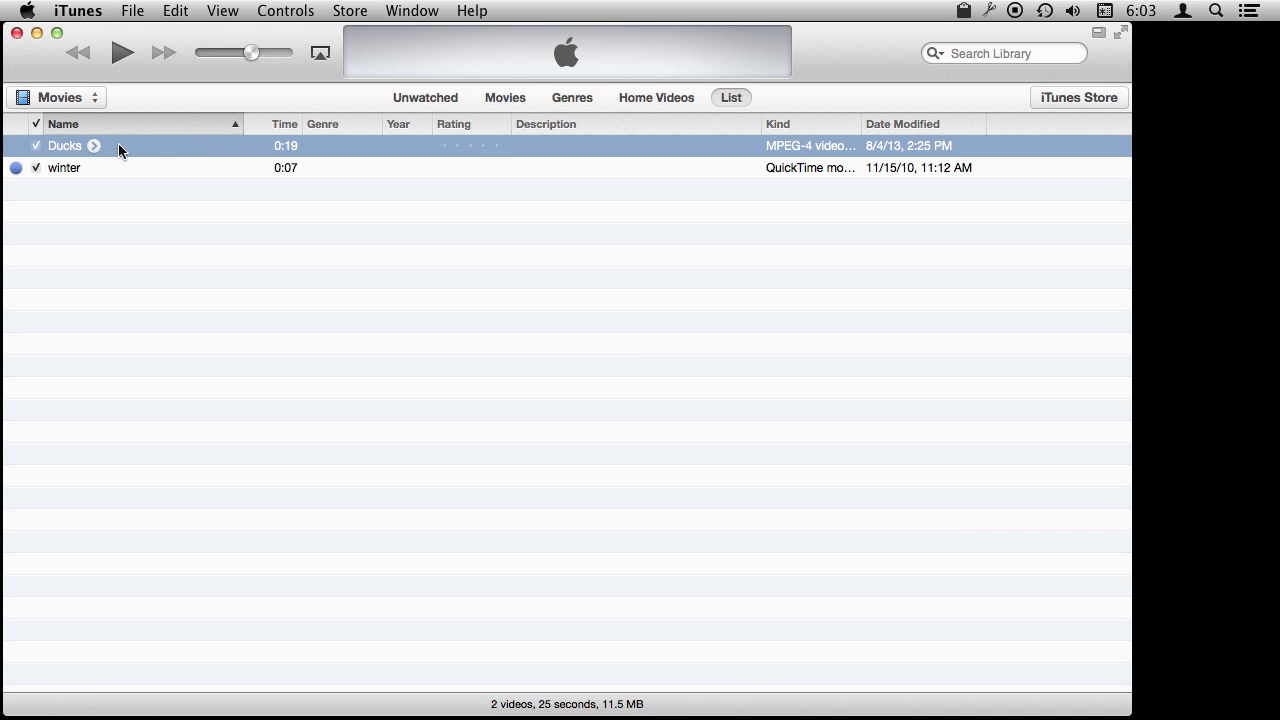
{"action": "left_click_drag", "start_coordinate": [131, 11], "coordinate": [373, 296]}
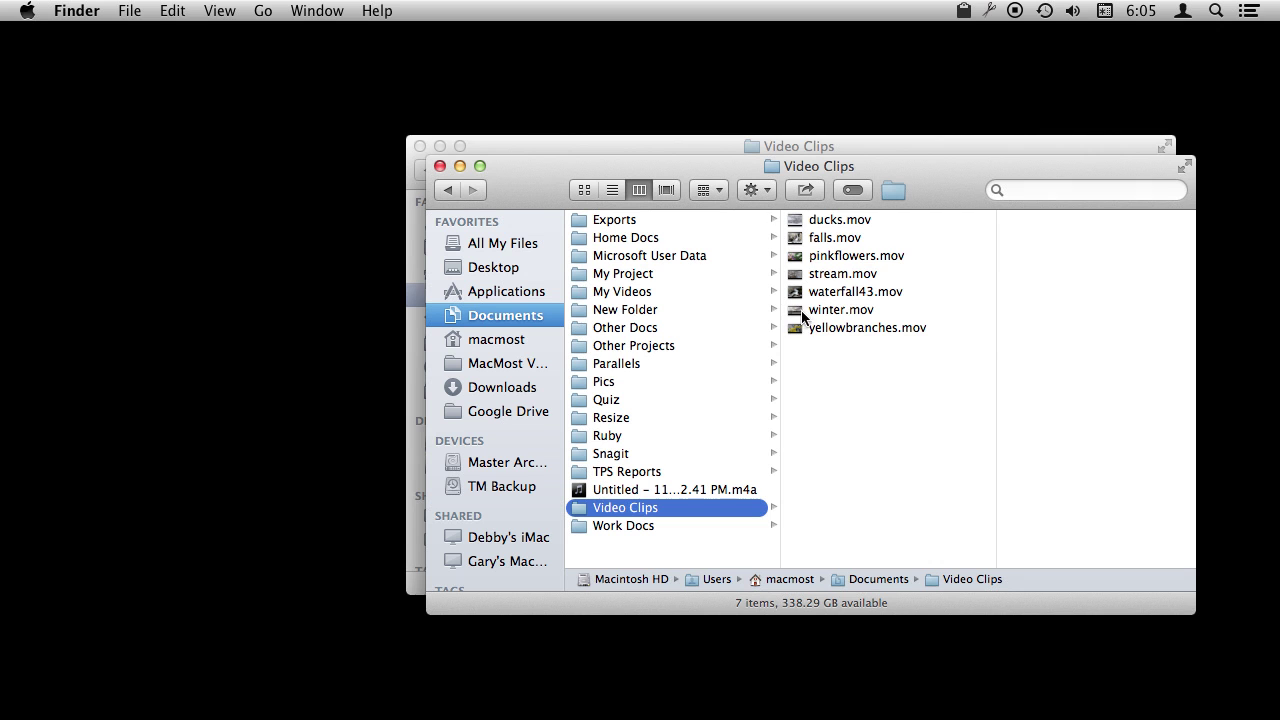
Drag winter.mov from the Video Clips folder onto QuickTime Player to open it.
{"action": "left_click_drag", "start_coordinate": [795, 313], "coordinate": [651, 698]}
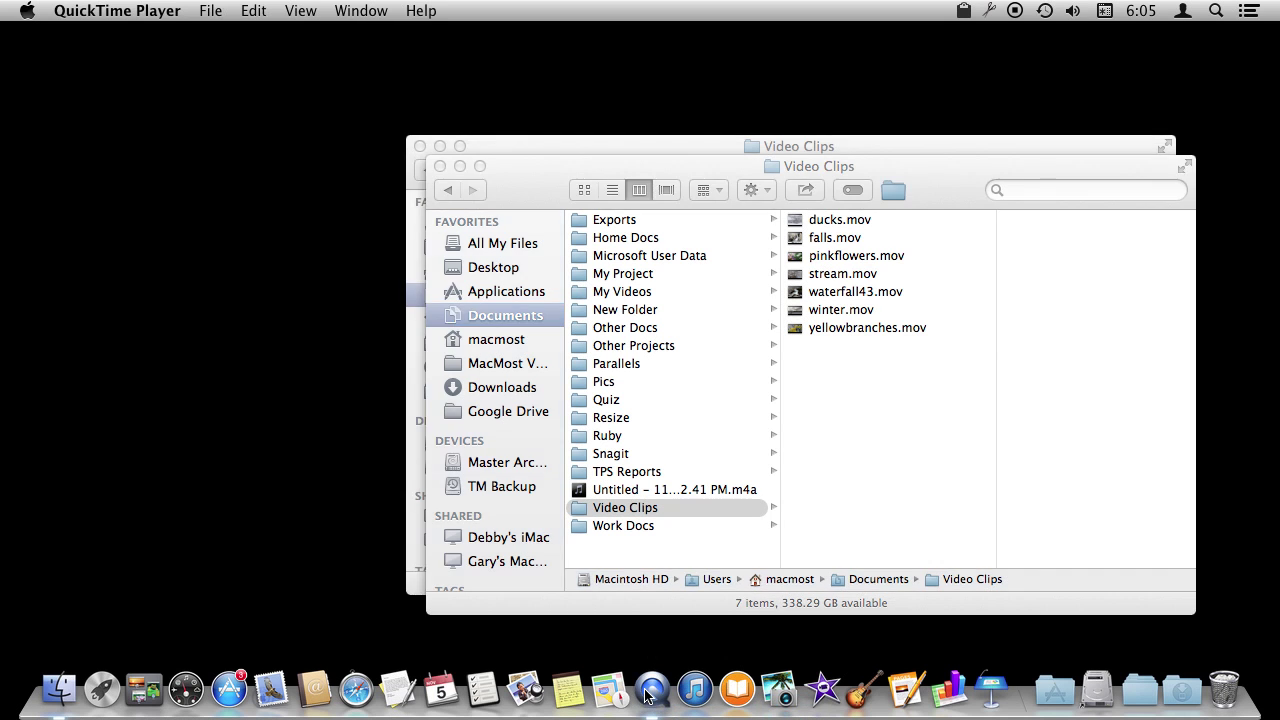
Set up exporting winter.mov as iPad, iPhone 4 & Apple TV (720p).
{"action": "left_click", "coordinate": [214, 10]}
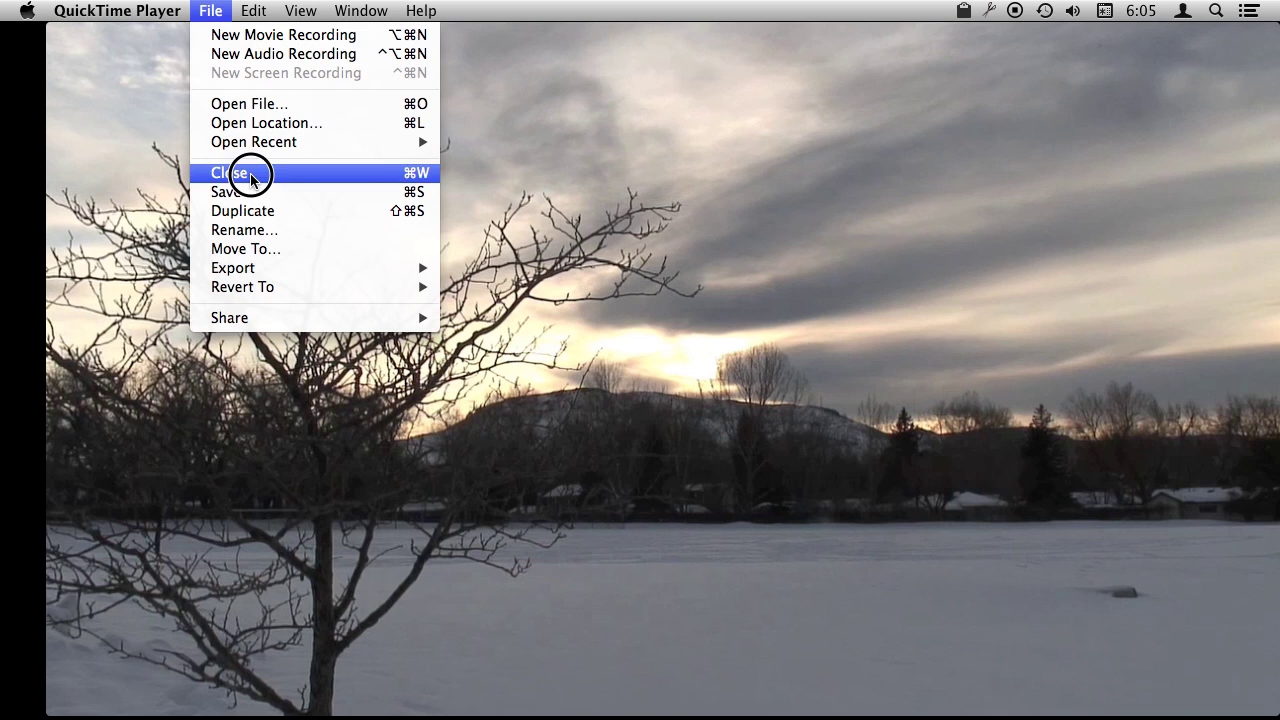
{"action": "mouse_move", "coordinate": [257, 265]}
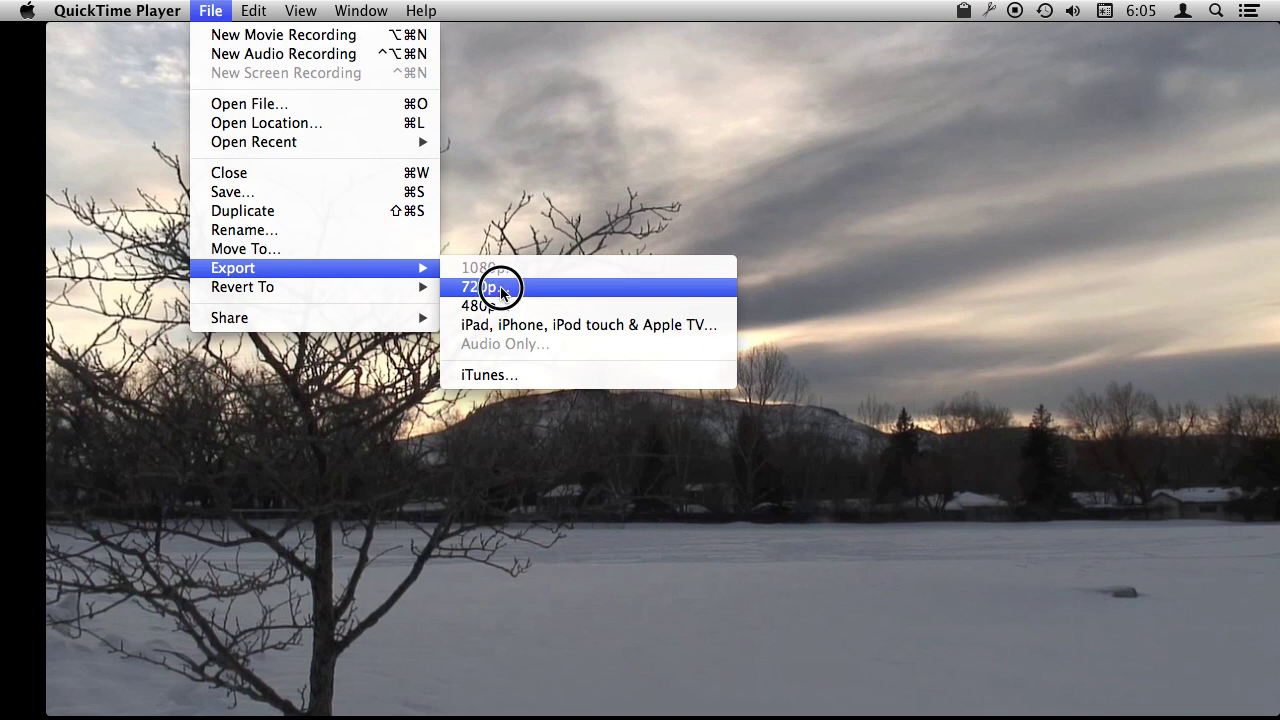
{"action": "left_click", "coordinate": [585, 324]}
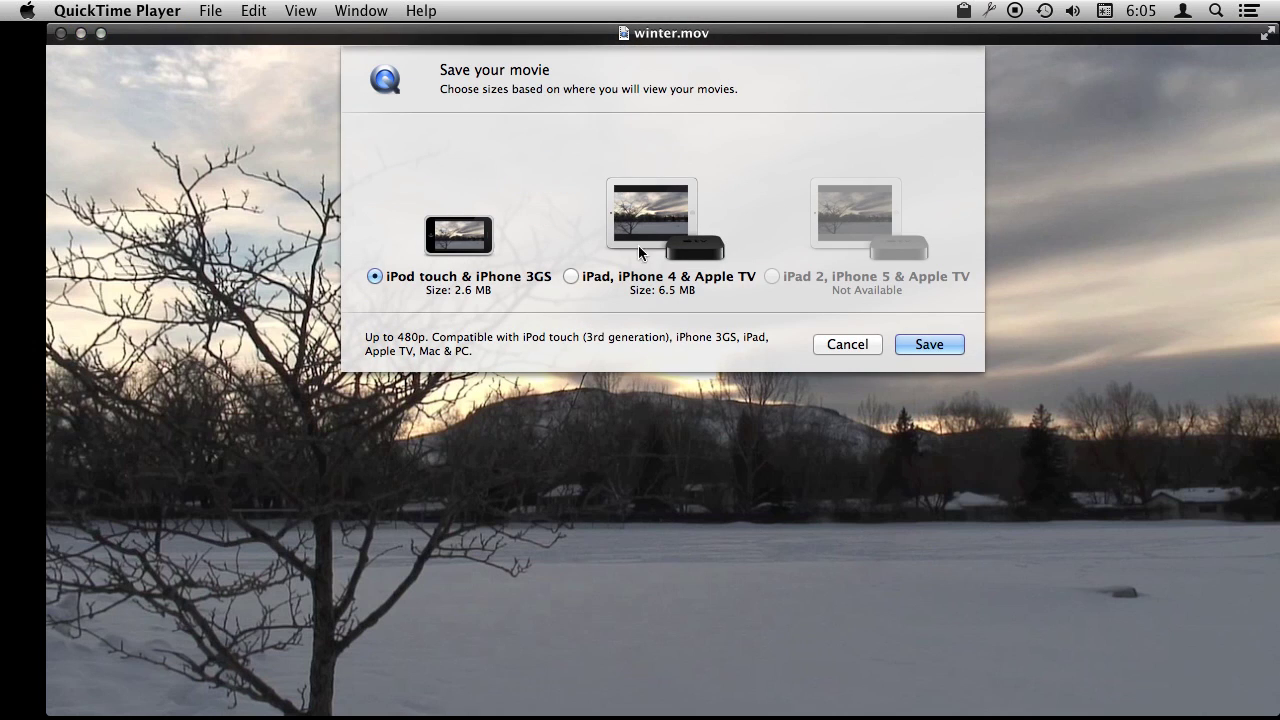
{"action": "left_click", "coordinate": [572, 278]}
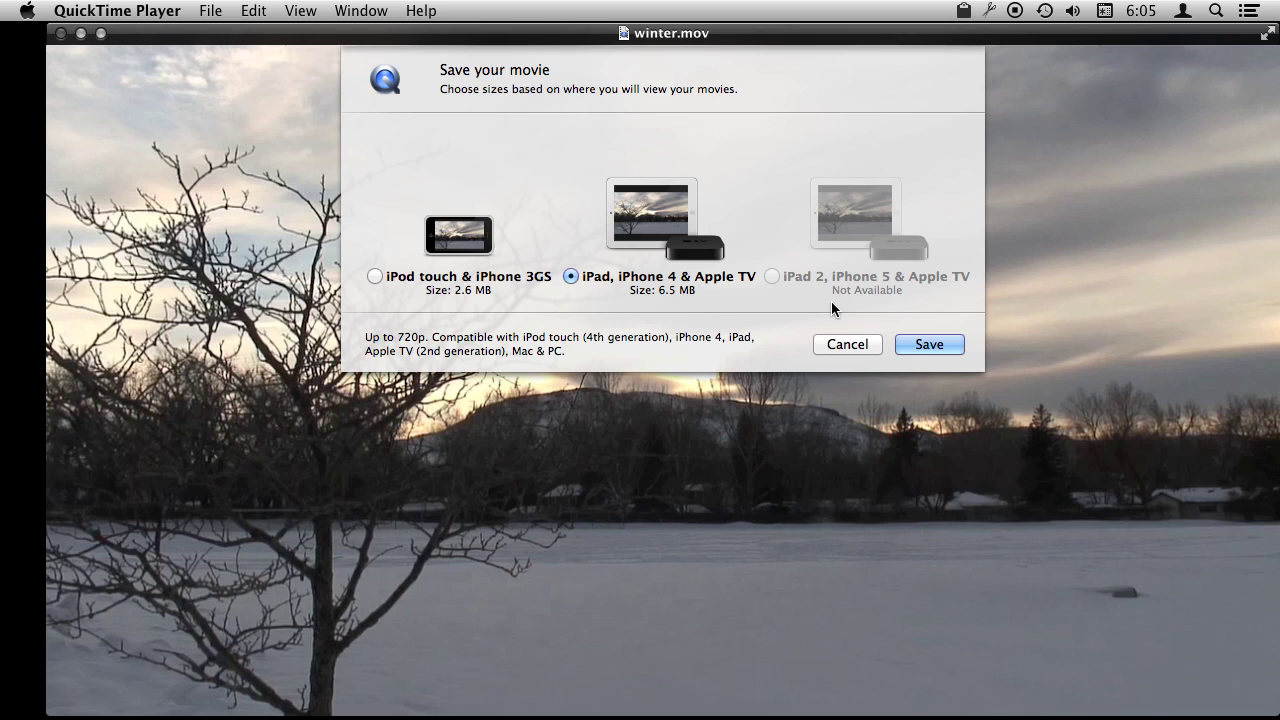